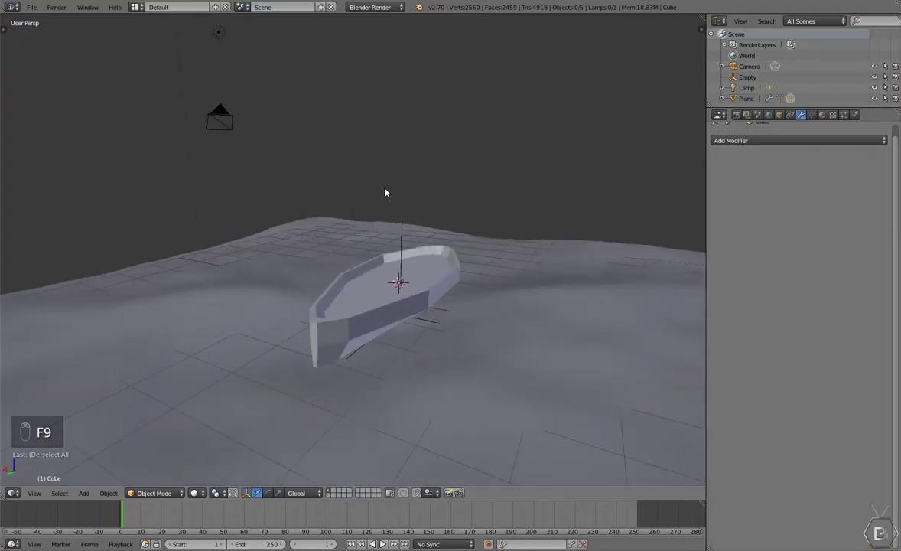
Step: Play the boat animation and examine how the boat rides the ocean waves
middle_drag(416, 194, 472, 270)
scroll(340, 329, up, 2)
right_click(344, 306)
key(a)
scroll(346, 308, down, 3)
scroll(472, 275, up, 2)
key(alt+a)
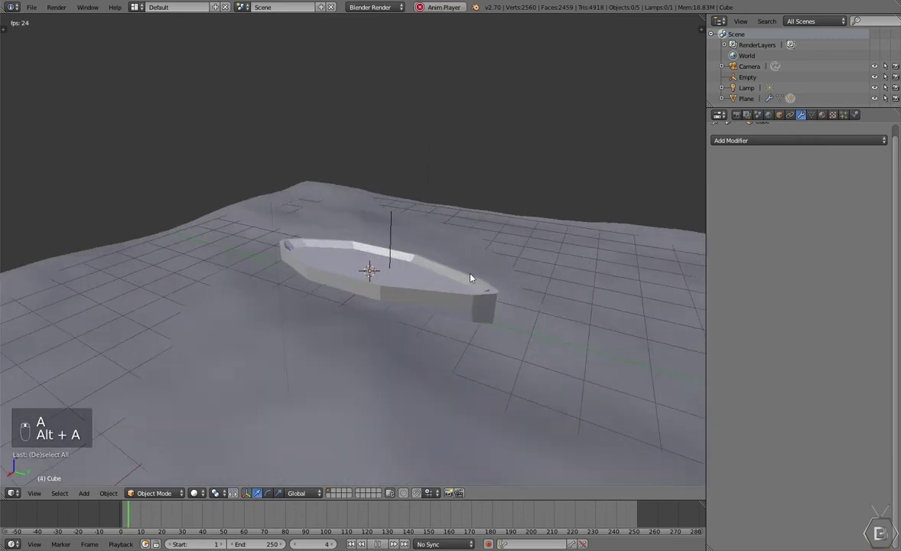
scroll(447, 335, down, 3)
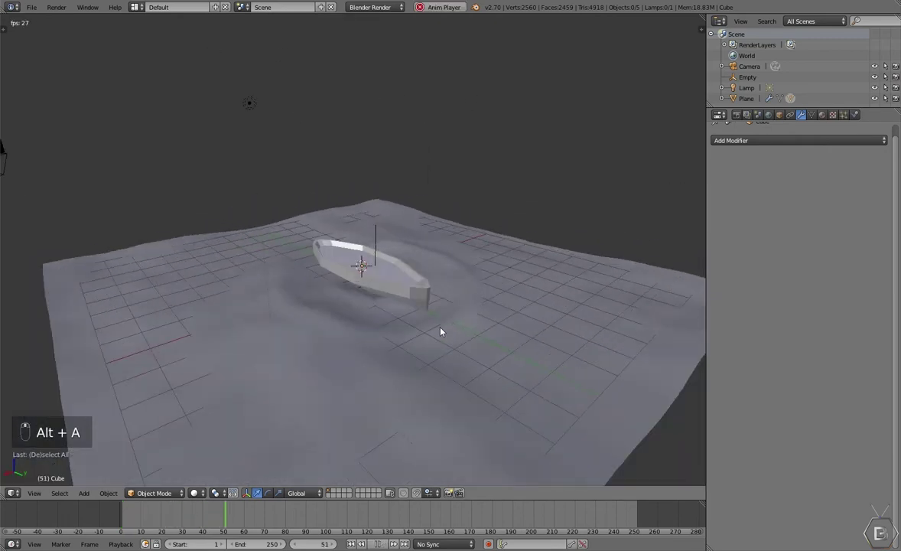
mouse_move(448, 335)
middle_down()
mouse_move(437, 318)
mouse_move(449, 316)
middle_up()
scroll(450, 316, up, 2)
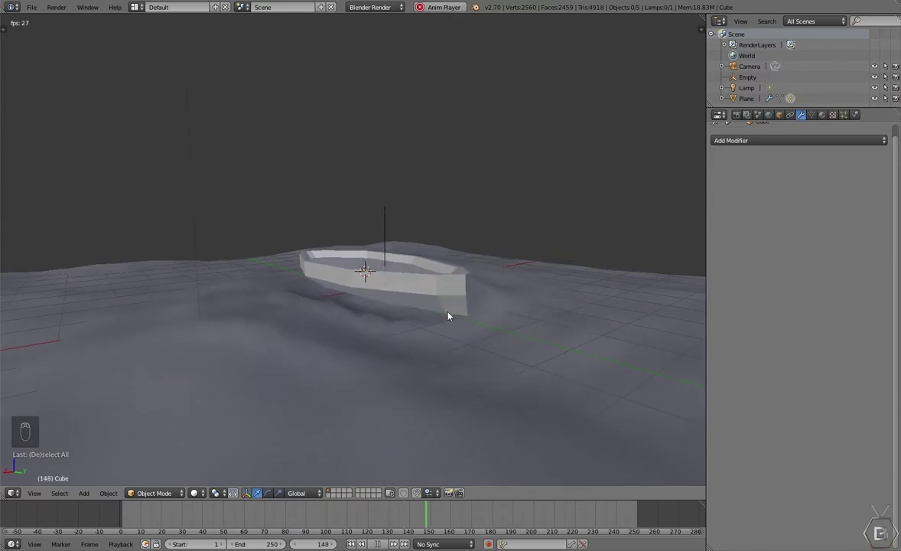
key(Escape)
middle_drag(338, 302, 439, 290)
key(a)
key(a)
scroll(451, 307, down, 2)
right_click(368, 263)
scroll(382, 266, down, 2)
scroll(383, 266, up, 2)
middle_drag(382, 266, 354, 271)
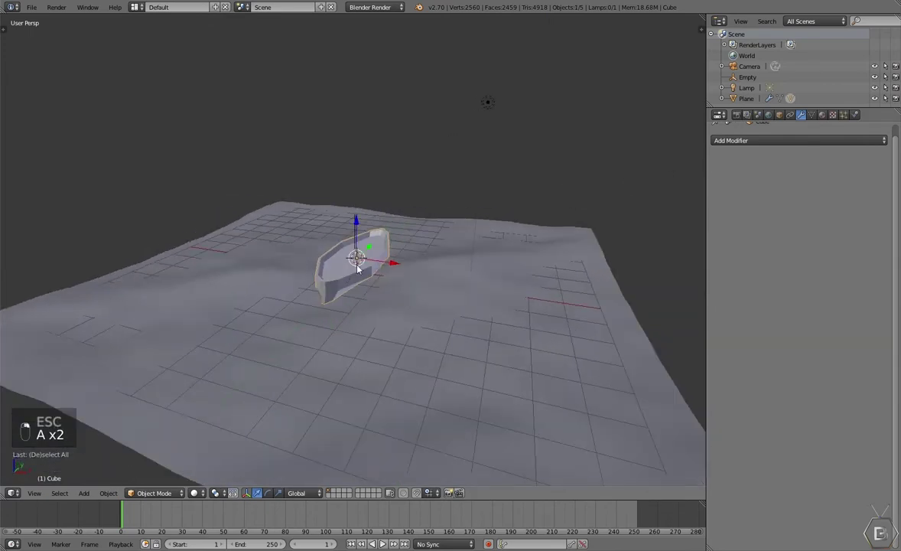
key(g)
right_click(433, 312)
middle_drag(464, 315, 357, 314)
key(a)
right_click(403, 288)
key(g)
mouse_move(403, 288)
middle_down()
mouse_move(461, 297)
mouse_move(409, 290)
middle_up()
right_click(467, 304)
Step: Examine the boat and the ocean surface from several viewing angles
key(a)
right_click(409, 286)
key(a)
scroll(425, 297, down, 2)
right_click(412, 278)
scroll(451, 286, up, 2)
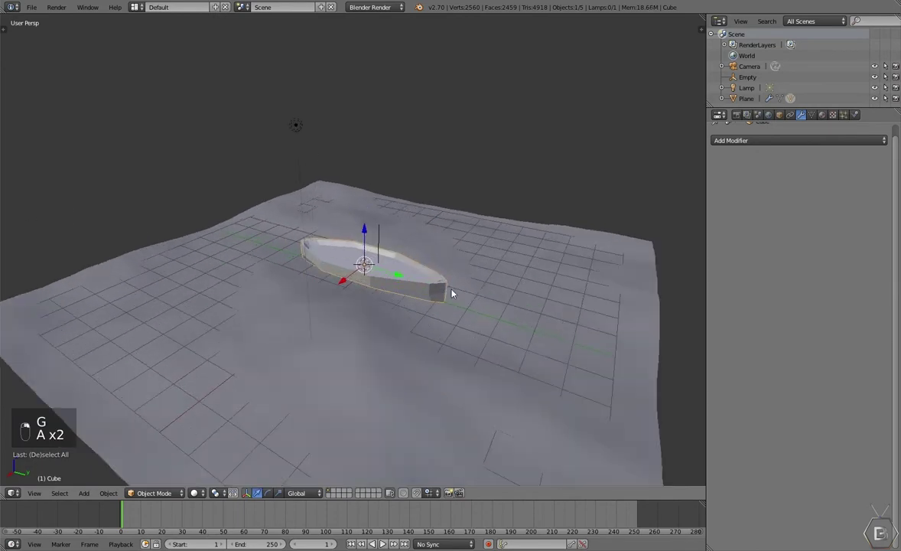
key(a)
middle_drag(486, 297, 393, 284)
scroll(391, 277, up, 3)
right_click(392, 277)
key(a)
middle_drag(559, 294, 475, 337)
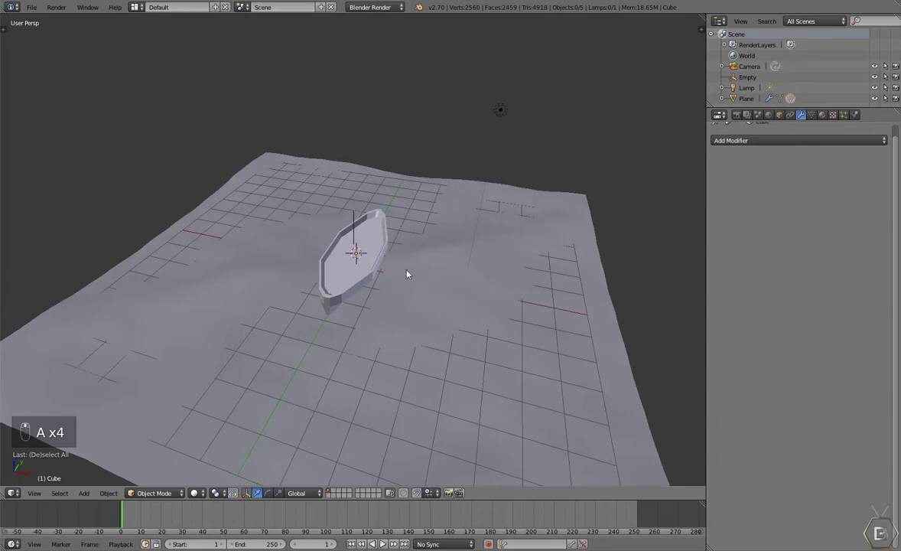
scroll(227, 169, down, 5)
key(a)
key(a)
key(b)
drag(184, 110, 457, 340)
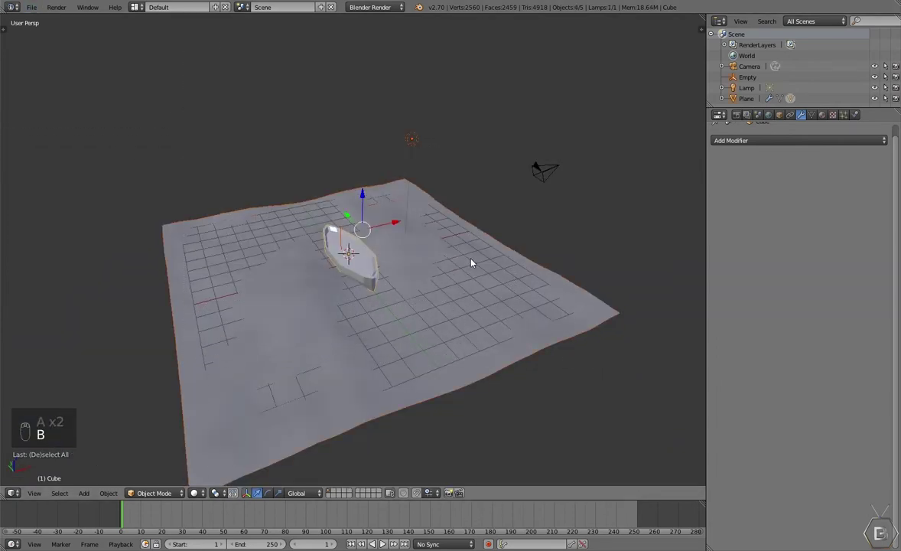
right_click(415, 140)
middle_drag(415, 141, 402, 230)
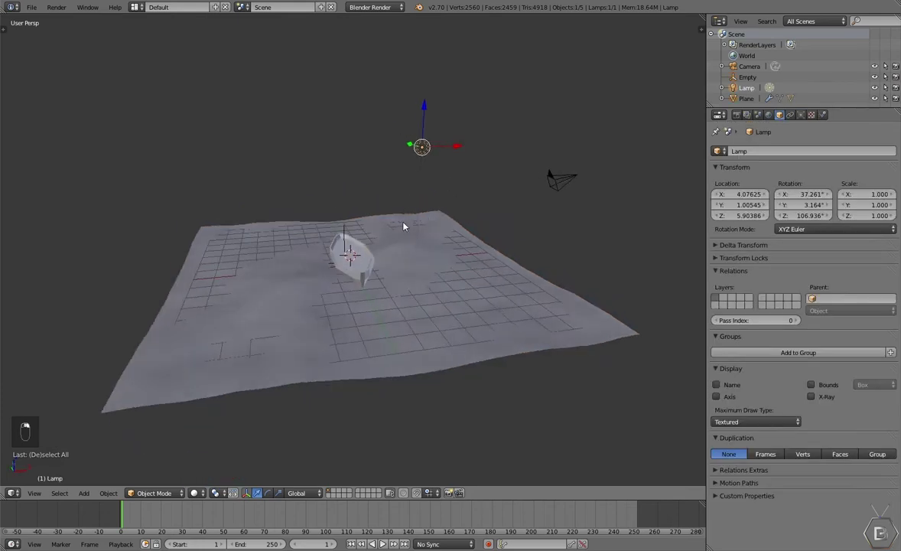
Step: Delete the boat, the empty and the ocean plane together, keeping the camera and the lamp
key(a)
key(b)
drag(270, 225, 349, 280)
middle_drag(350, 281, 412, 289)
key(Delete)
scroll(412, 289, up, 2)
key(Delete)
click(382, 280)
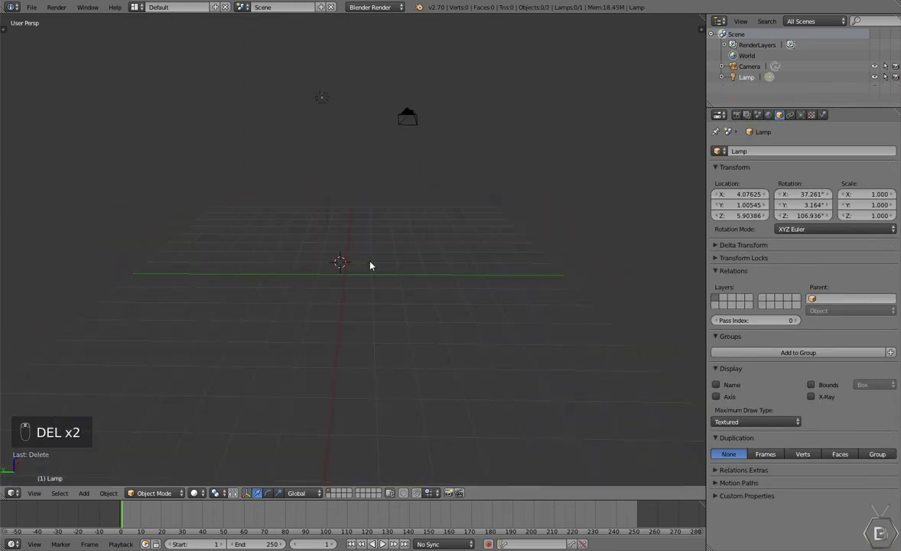
Step: Snap the 3D cursor to the grid
key(shift+s)
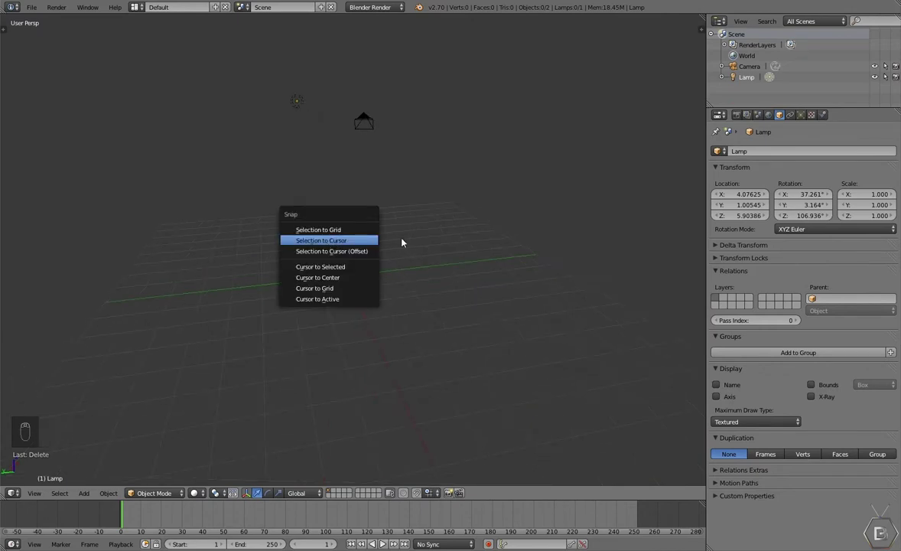
key(shift+s)
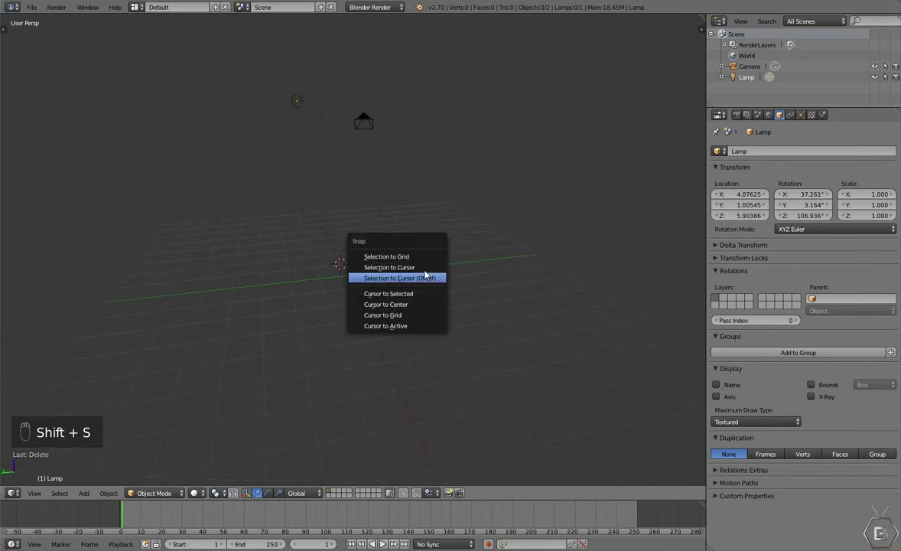
click(395, 356)
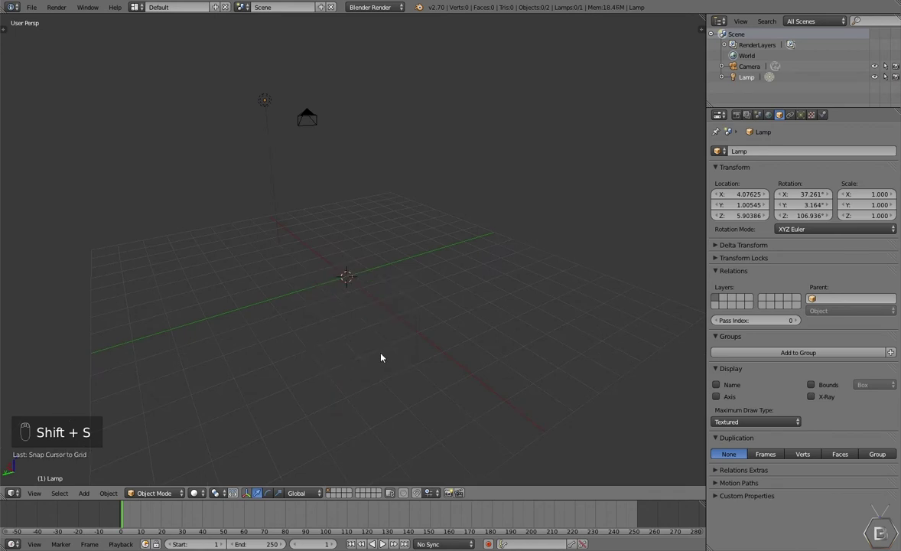
middle_drag(361, 349, 310, 263)
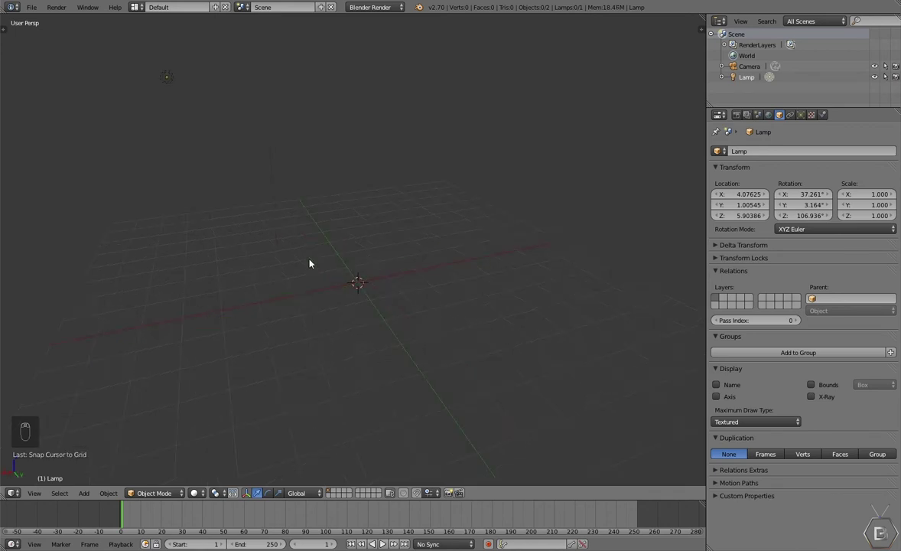
Step: Examine the viewport's tool shelf and transform properties by showing and hiding them
key(shift+a)
mouse_move(278, 179)
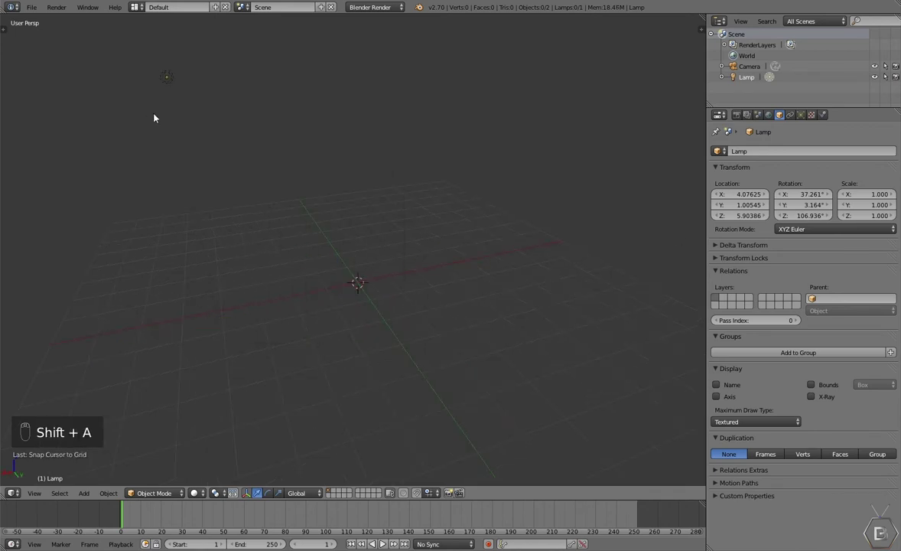
key(t)
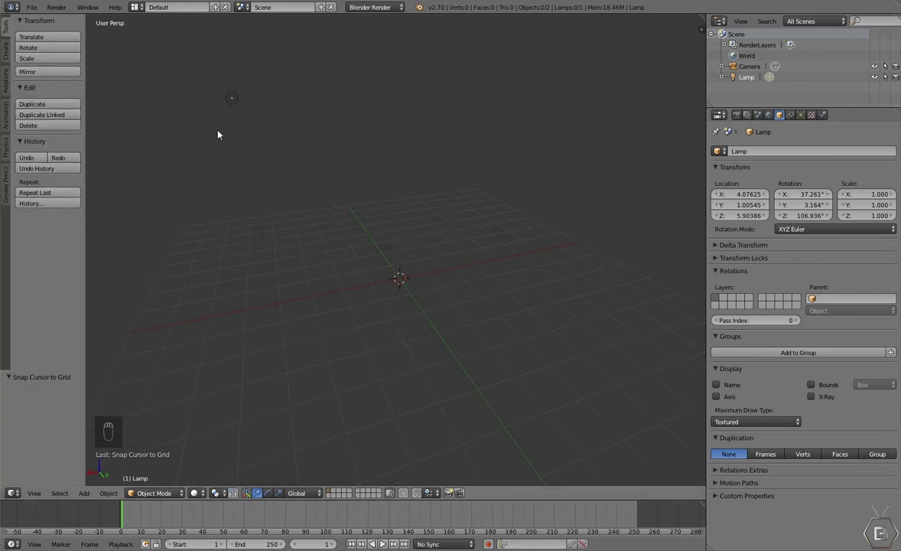
key(n)
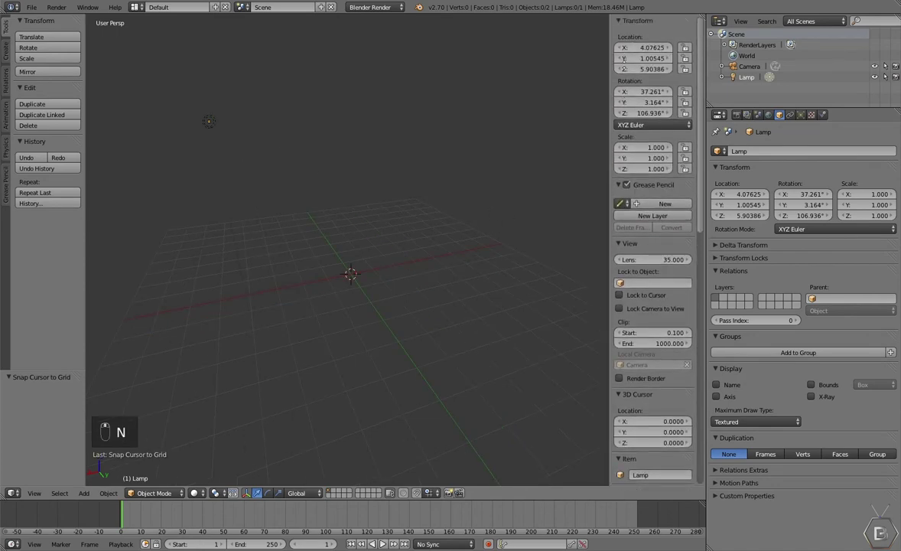
key(n)
key(t)
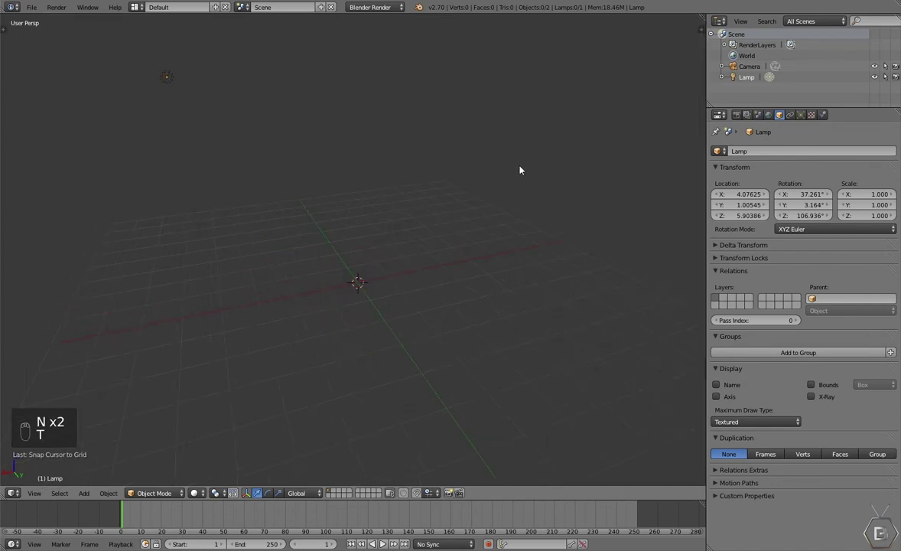
key(t)
key(n)
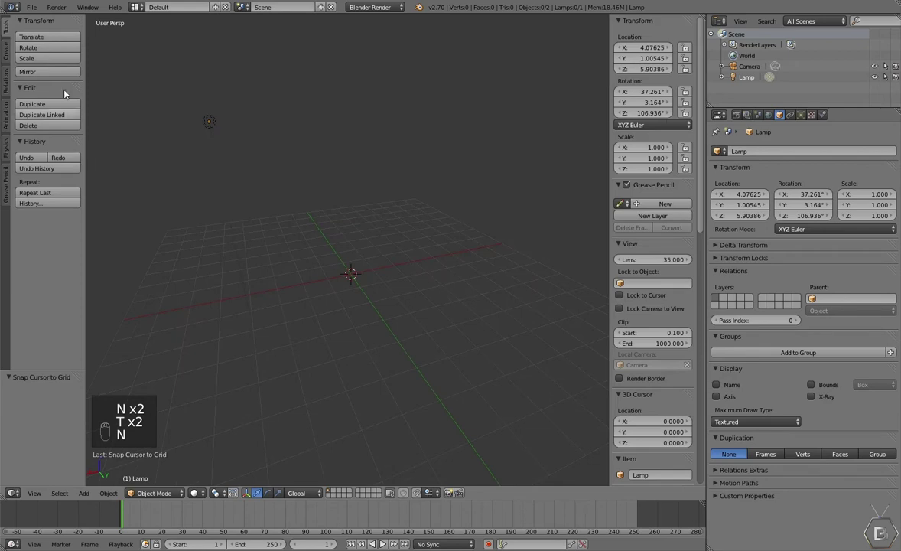
key(t)
key(n)
key(t)
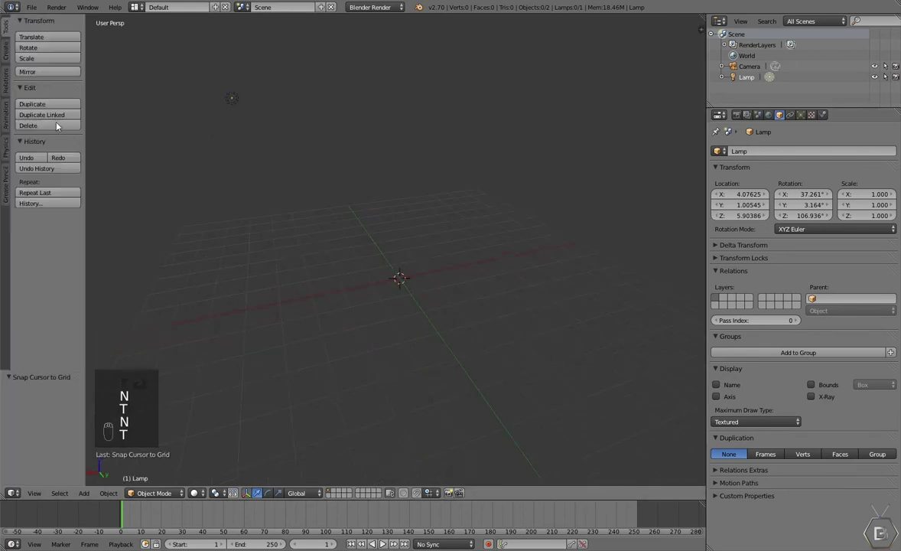
Step: Look over the primitives offered among the tool shelf's creation tools, and hide the shelf
click(7, 53)
click(6, 32)
click(6, 51)
click(25, 21)
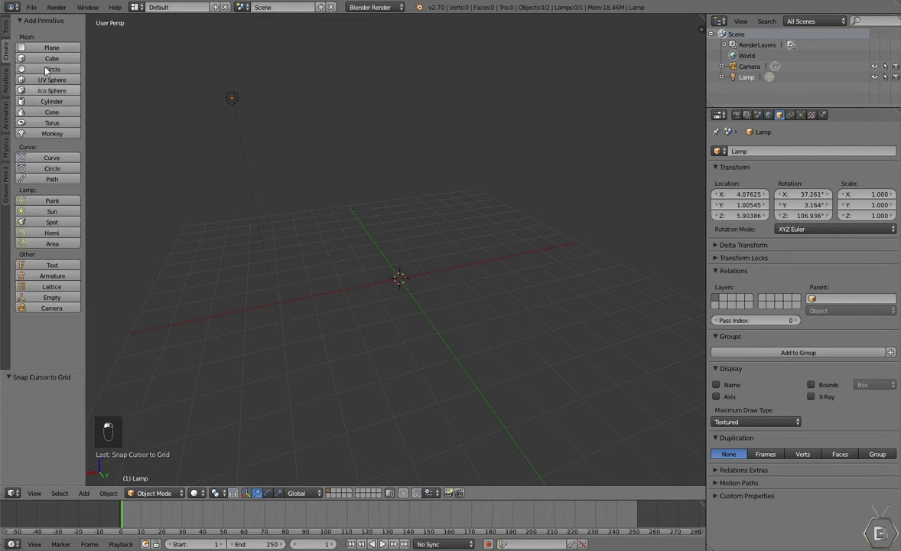
click(4, 27)
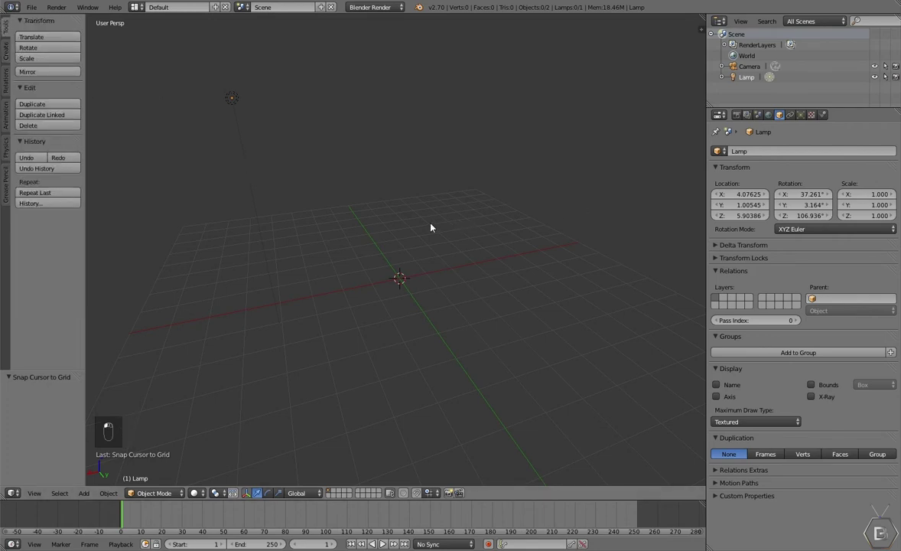
key(t)
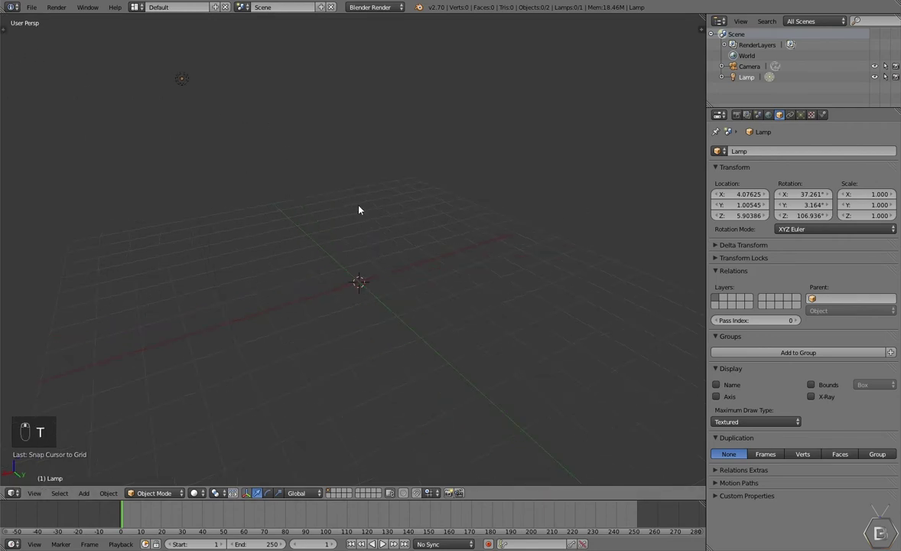
Step: Add a plane mesh at the 3D cursor
key(shift+a)
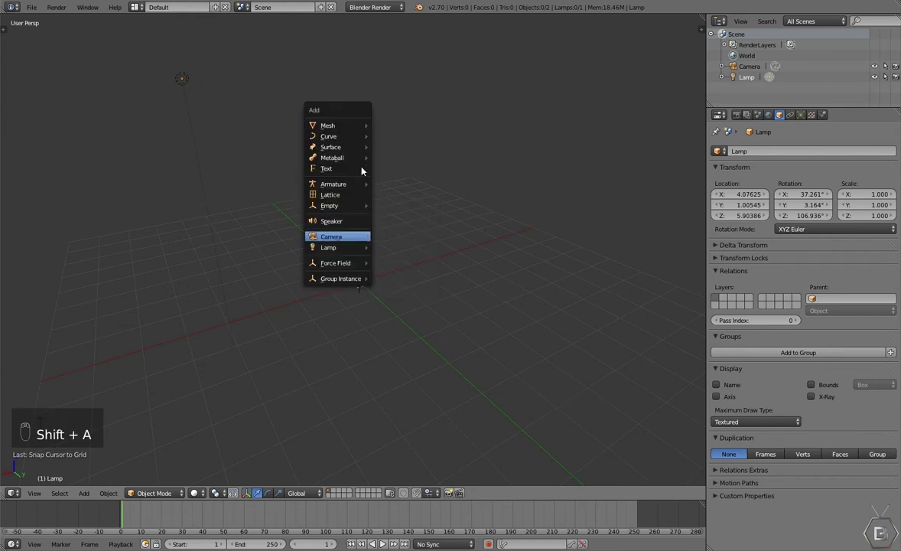
mouse_move(352, 127)
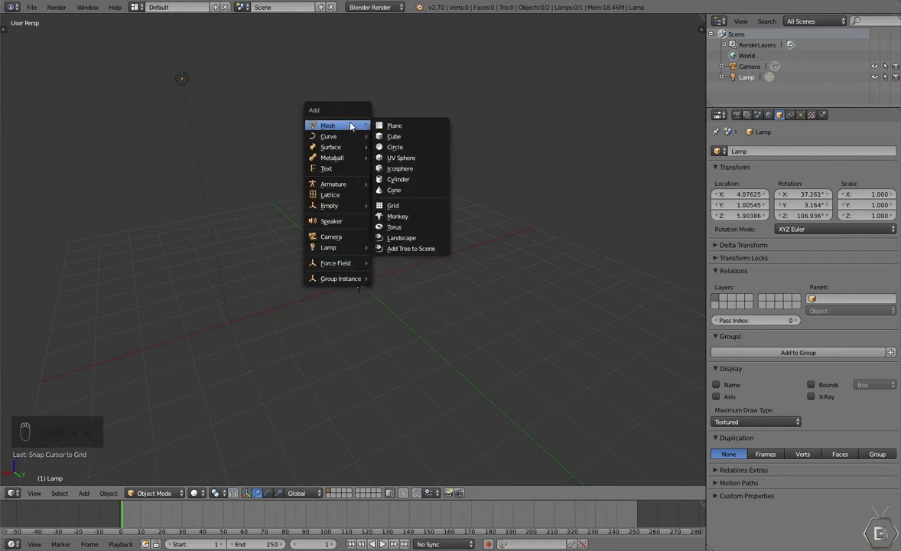
key(shift+a)
mouse_move(344, 151)
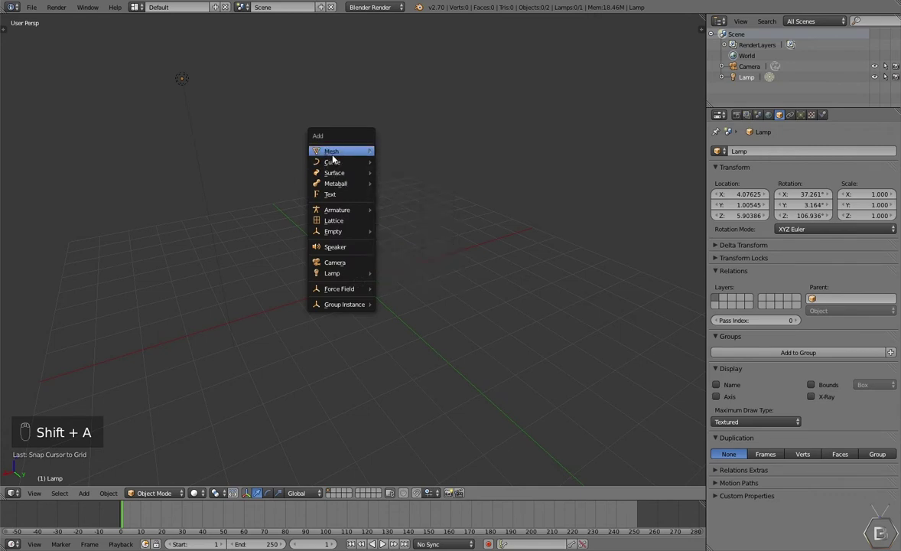
click(416, 156)
Step: Scale the plane up by a factor of 5
middle_drag(378, 247, 421, 272)
scroll(401, 282, down, 3)
key(s)
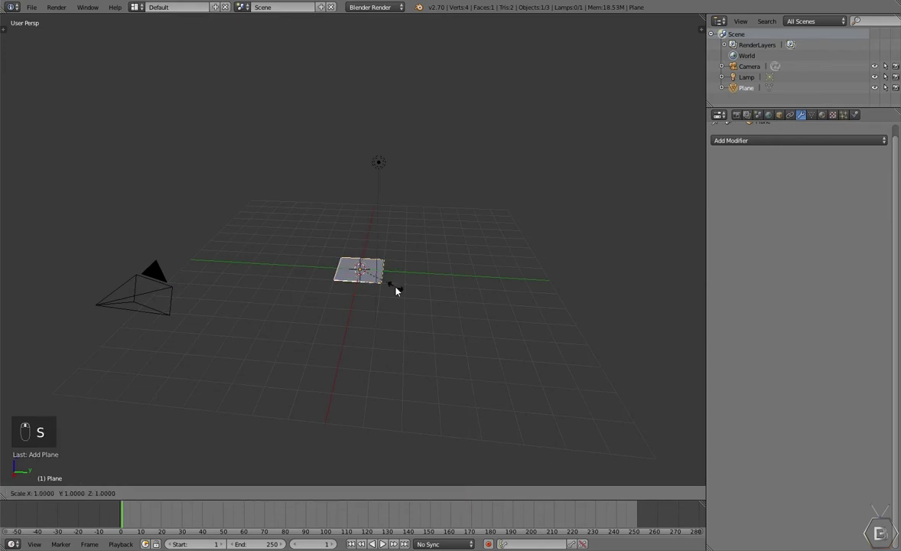
key(5)
key(Return)
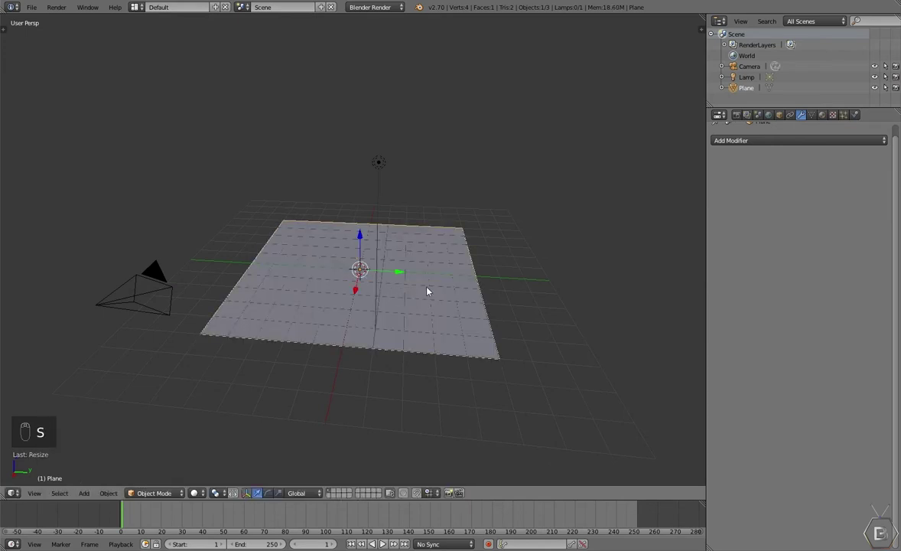
Step: Add an Ocean modifier to the plane
middle_drag(440, 290, 375, 288)
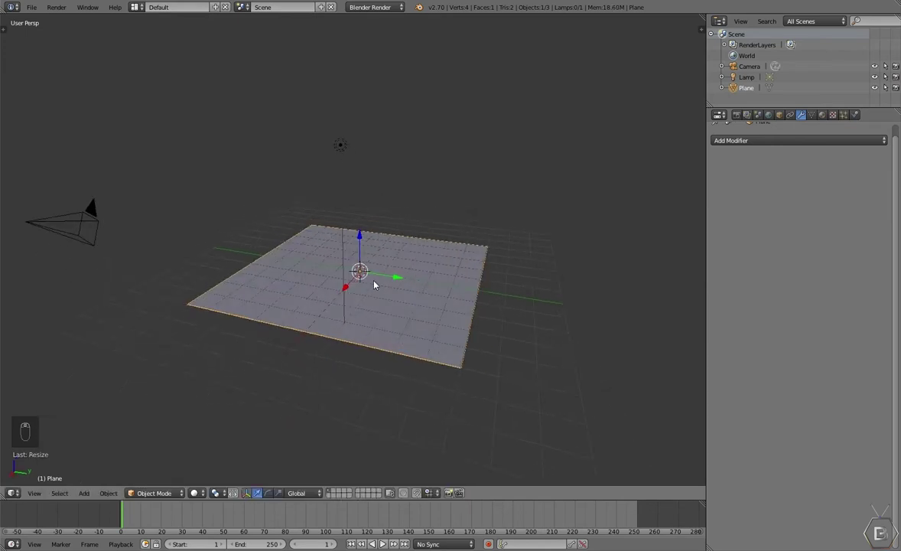
middle_drag(365, 286, 454, 295)
scroll(823, 239, up, 1)
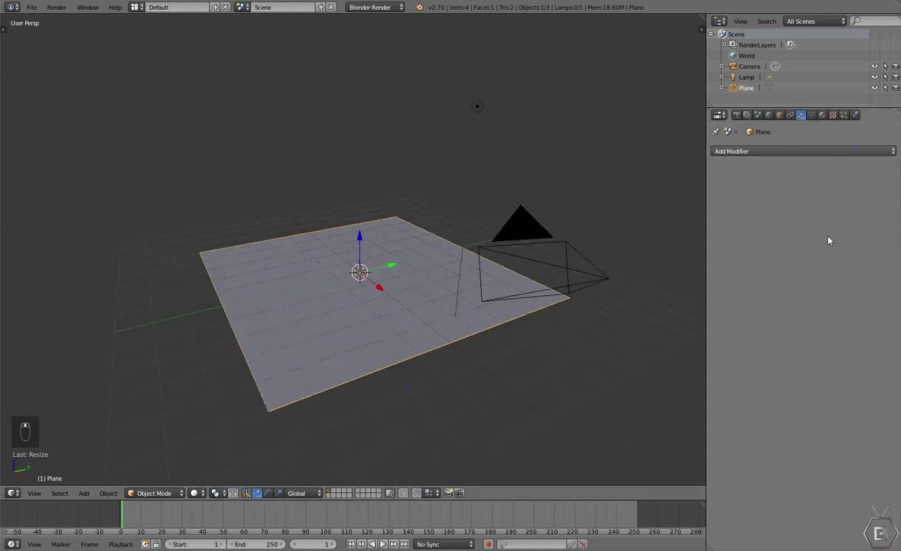
click(818, 151)
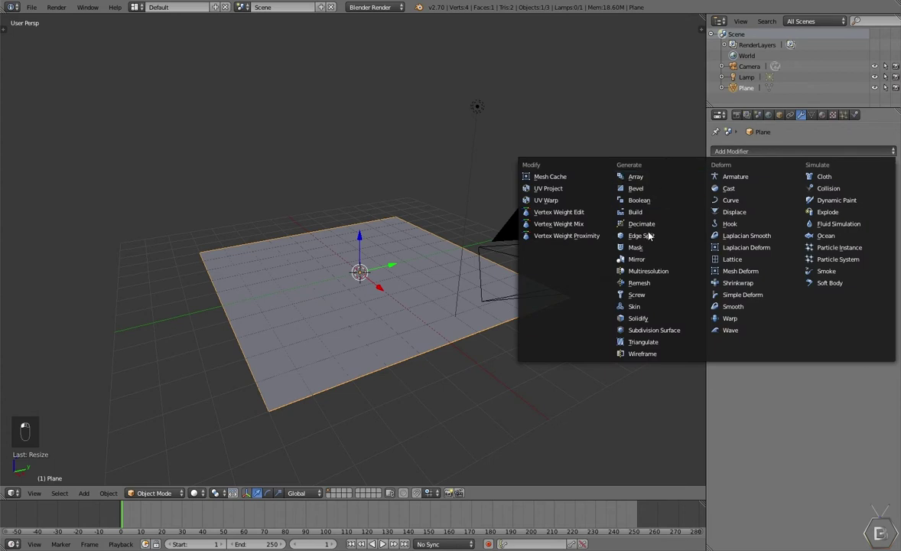
click(798, 153)
click(797, 152)
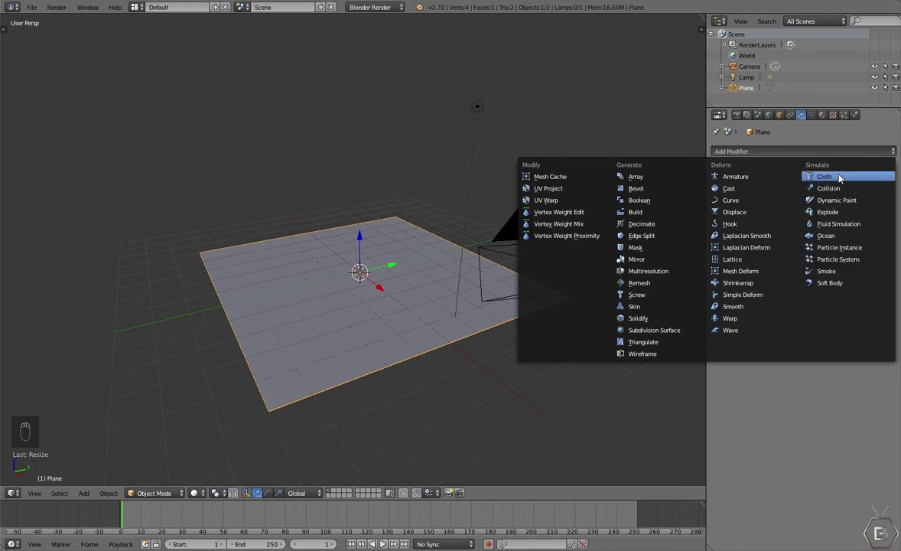
click(846, 242)
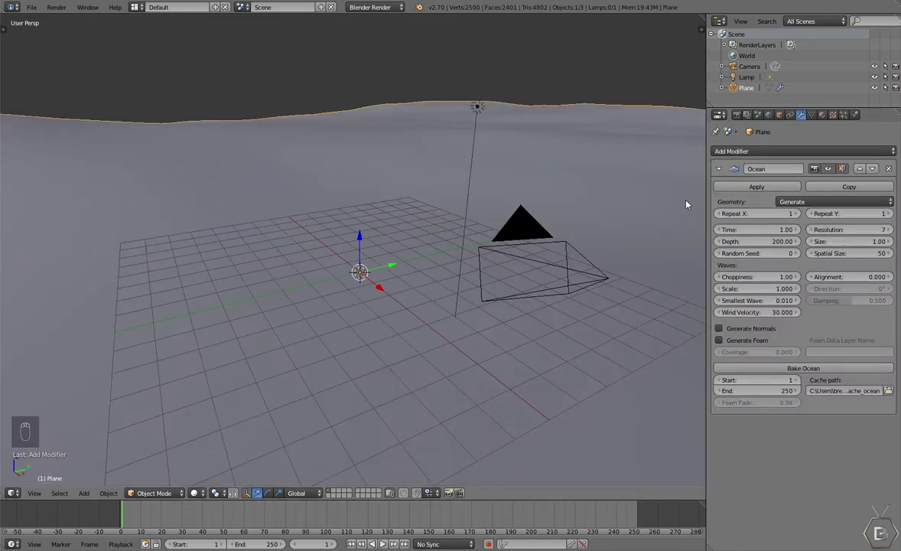
Step: Scale the ocean plane down to about 0.07 of its size and keep it selected
key(s)
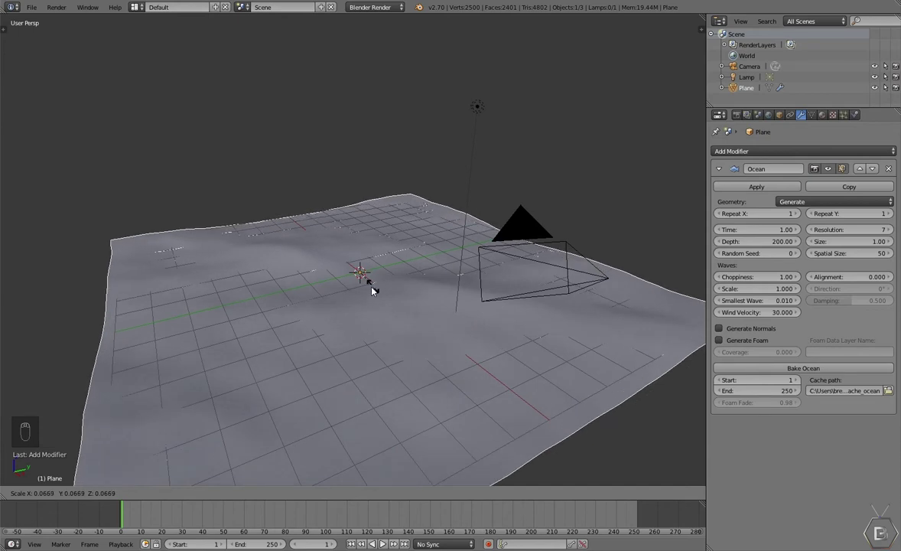
click(363, 289)
key(a)
middle_drag(297, 292, 430, 296)
right_click(429, 300)
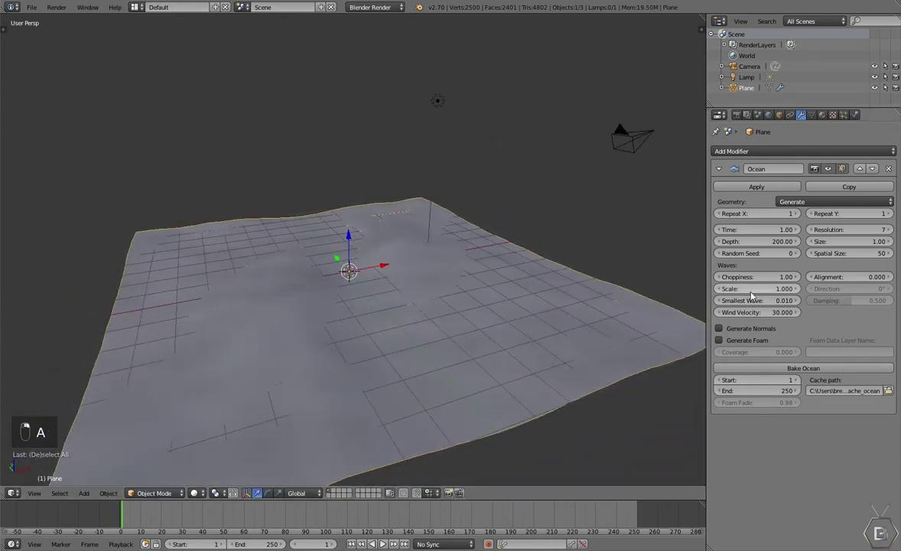
Step: Raise the Ocean modifier's resolution to 11
click(890, 229)
click(890, 228)
click(890, 229)
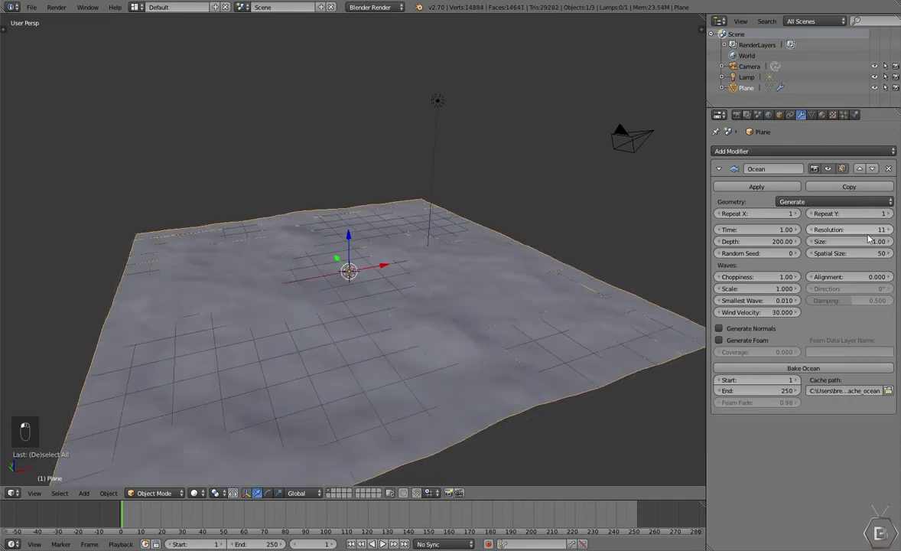
Step: Apply the plane's Ocean modifier with its geometry set to Generate
click(890, 229)
middle_drag(413, 252, 429, 264)
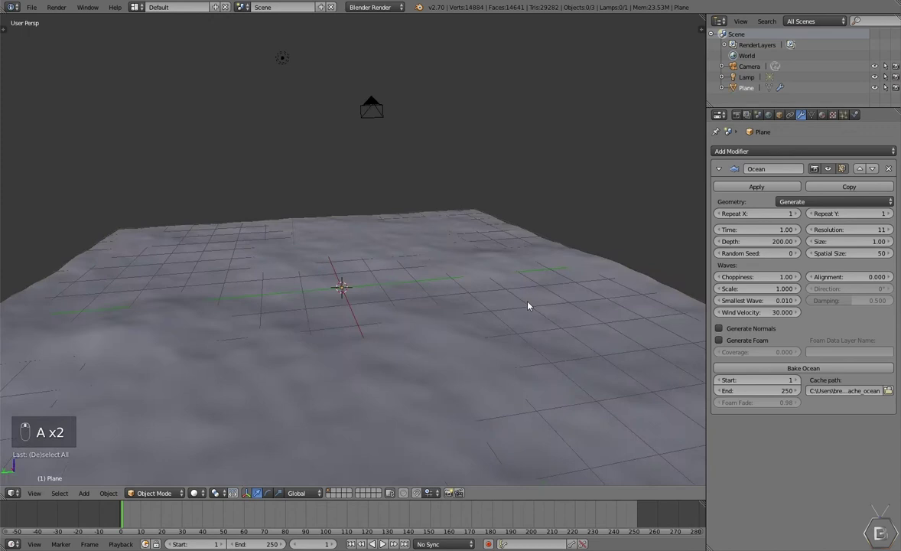
right_click(509, 304)
scroll(509, 303, down, 1)
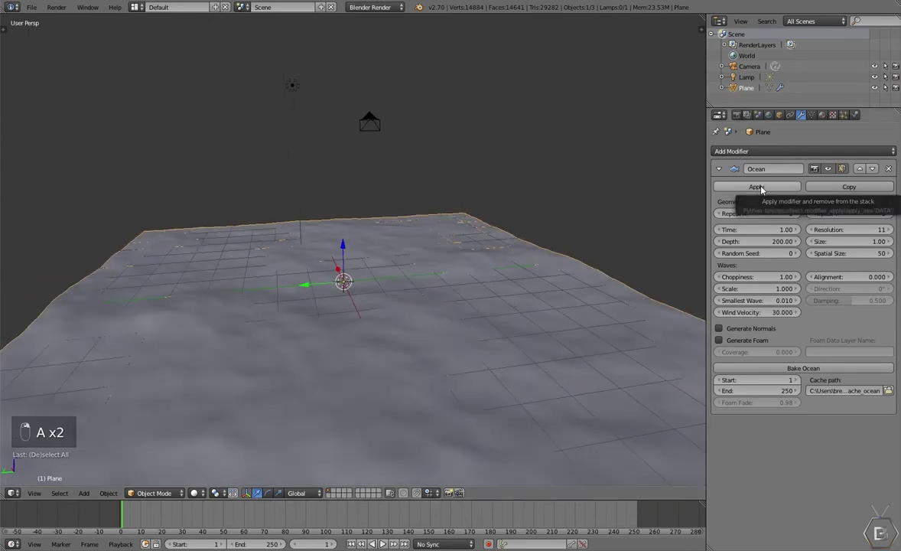
click(800, 201)
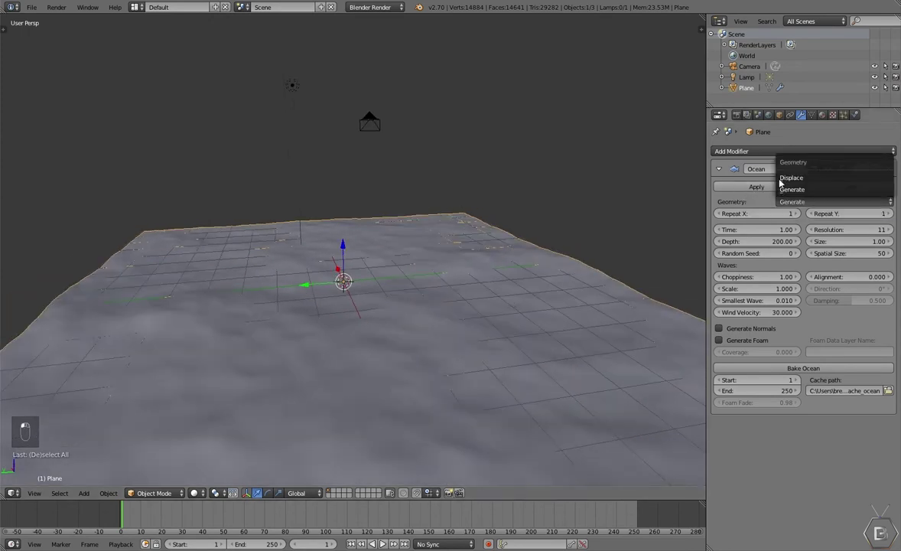
click(788, 178)
click(810, 201)
click(781, 196)
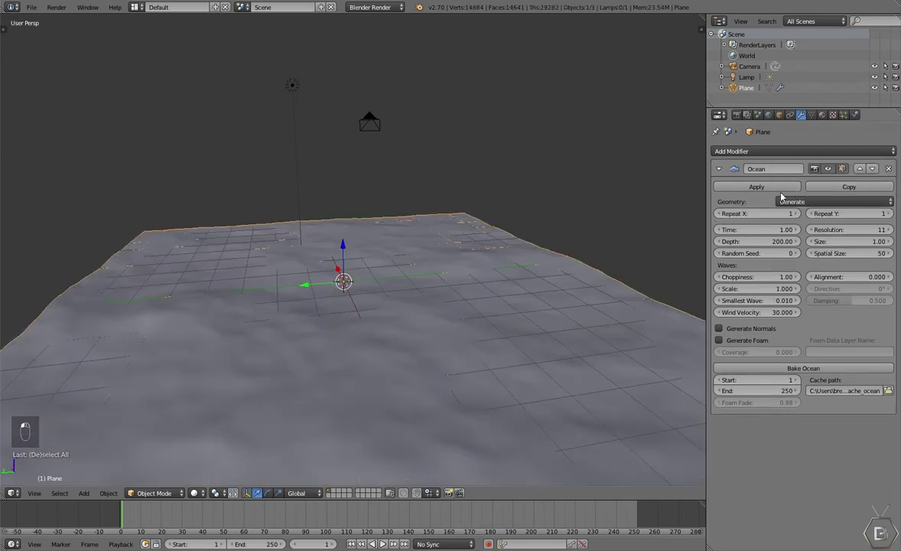
click(756, 186)
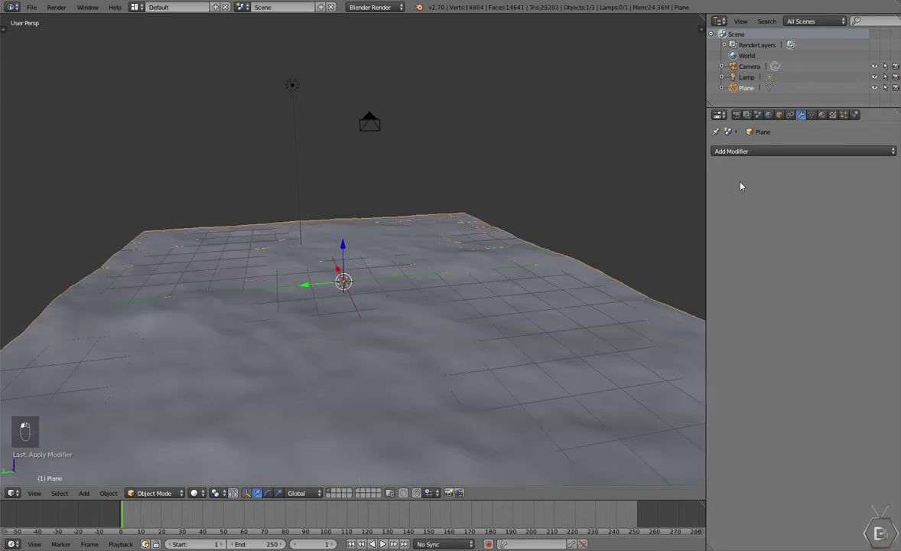
Step: Add a Wave modifier to the ocean plane and preview the animation
click(815, 151)
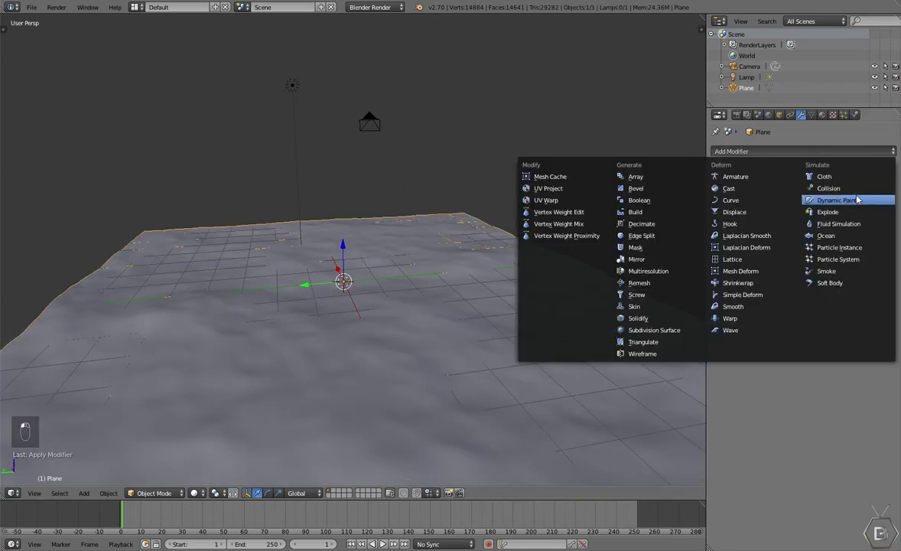
click(746, 331)
key(alt+a)
middle_drag(390, 310, 514, 306)
key(a)
key(a)
key(Escape)
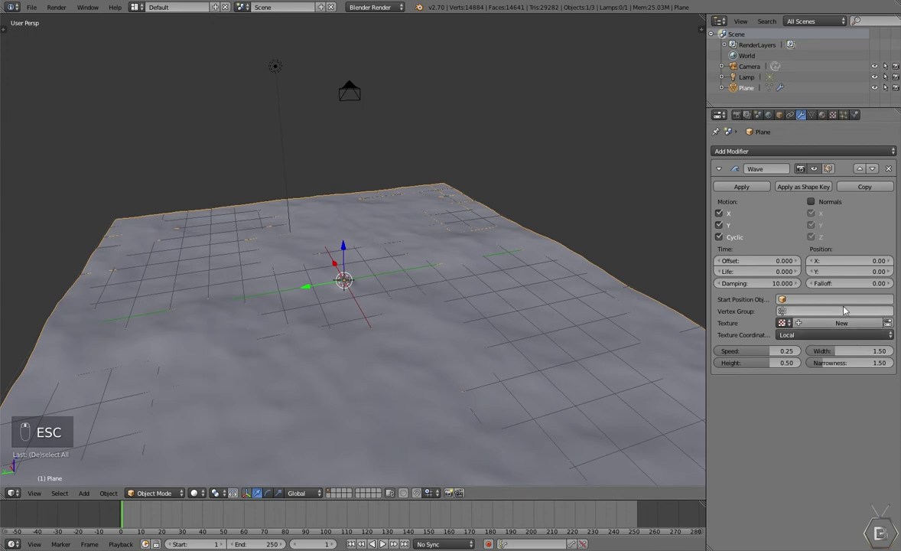
Step: Add a plain-axes empty at the centre of the ocean plane
click(841, 299)
key(shift+a)
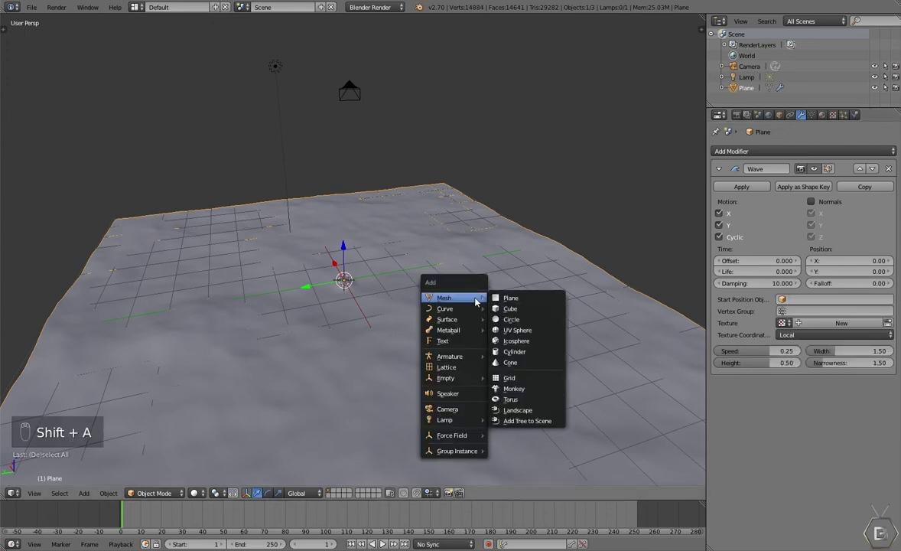
middle_drag(201, 256, 342, 237)
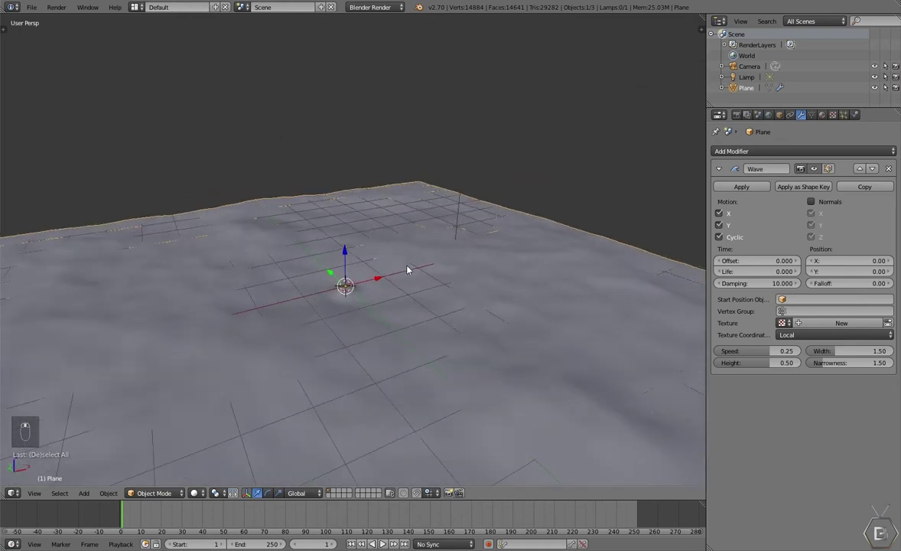
key(shift+a)
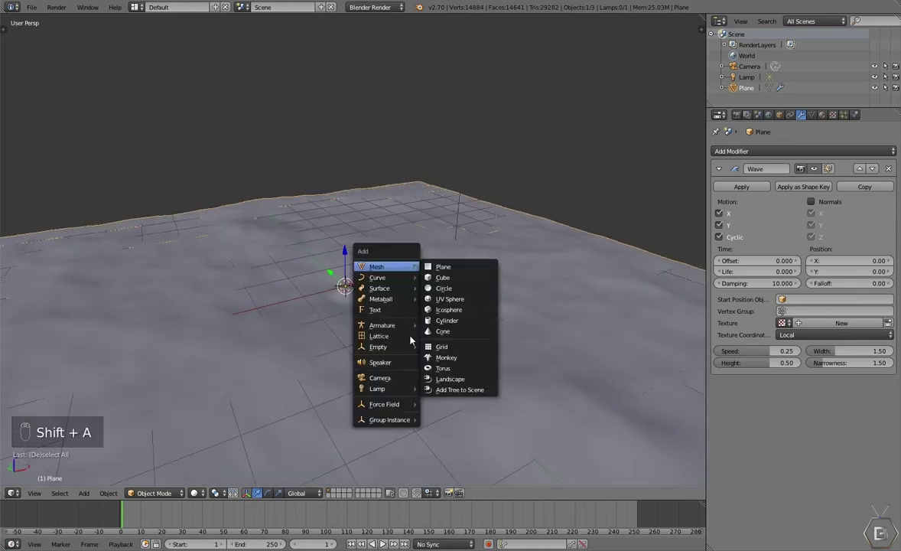
mouse_move(407, 352)
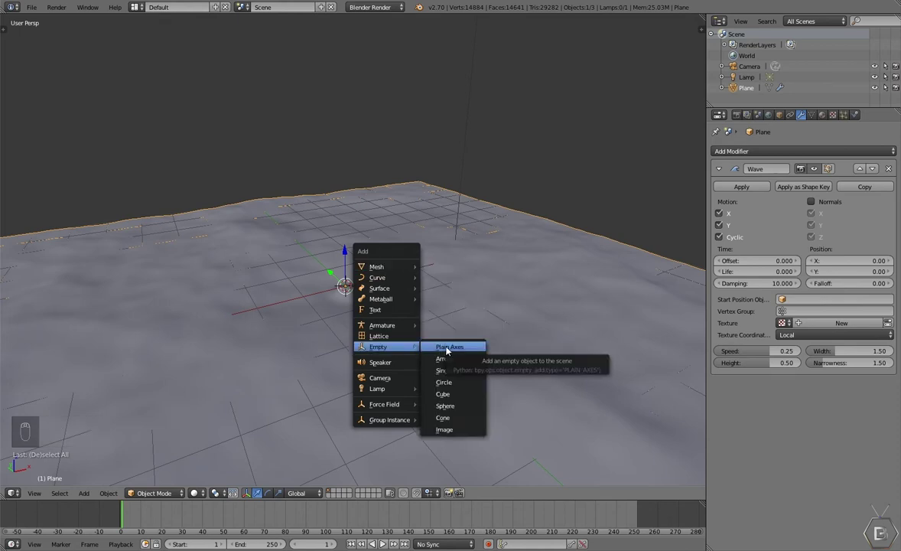
click(440, 349)
middle_drag(453, 326, 377, 309)
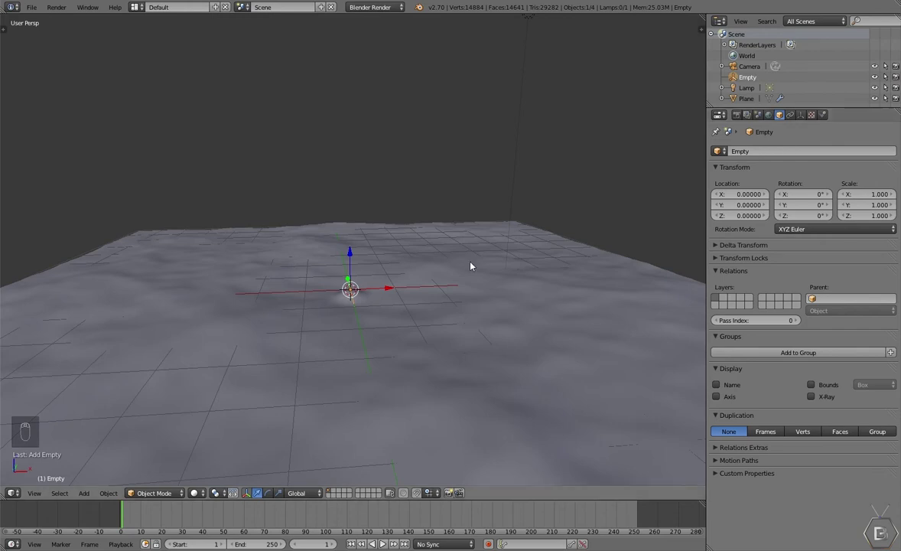
Step: Set the empty as the Start Position Object of the plane's Wave modifier
right_click(275, 261)
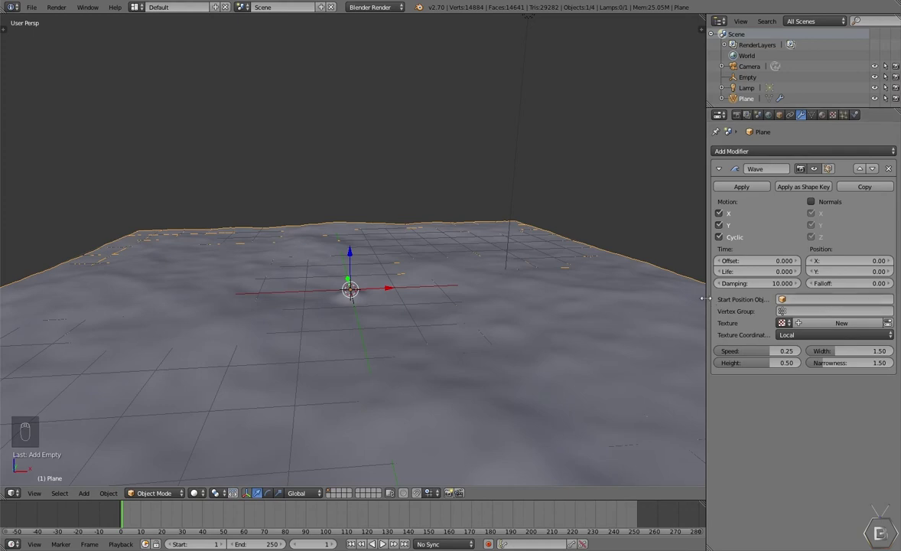
drag(705, 298, 673, 299)
click(775, 300)
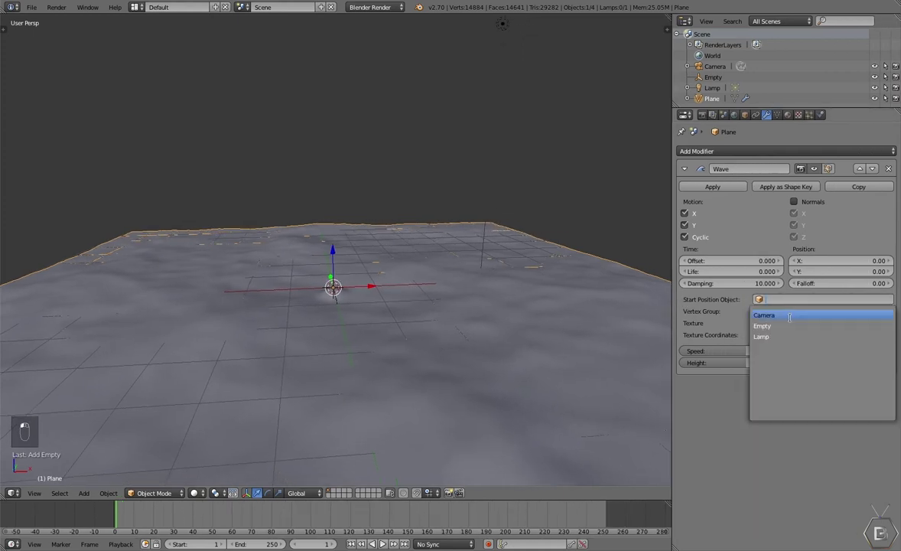
click(793, 326)
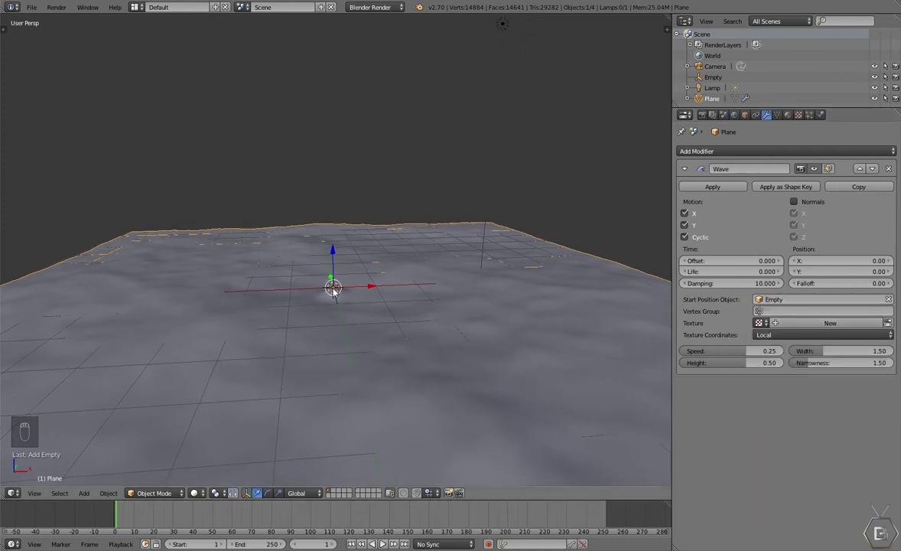
Step: Select the empty and examine how the waves follow it by trial-moving it, also during animation playback, cancelling each move
right_click(333, 289)
key(g)
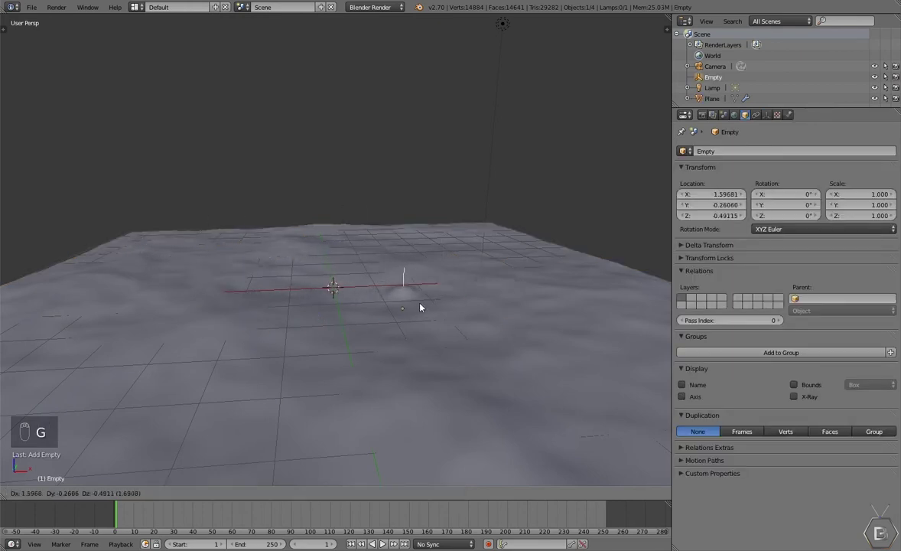
right_click(398, 310)
middle_drag(303, 310, 332, 322)
key(g)
right_click(482, 333)
scroll(490, 334, down, 1)
key(alt+a)
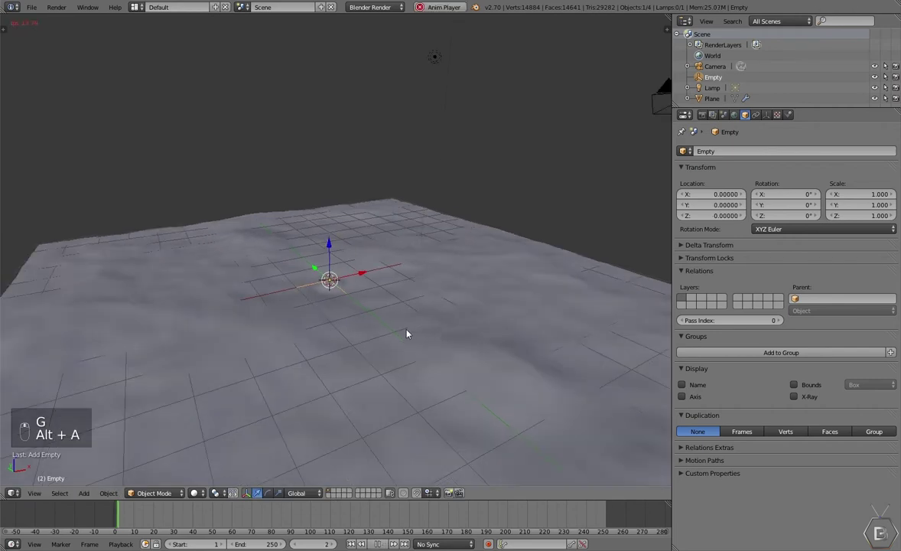
key(g)
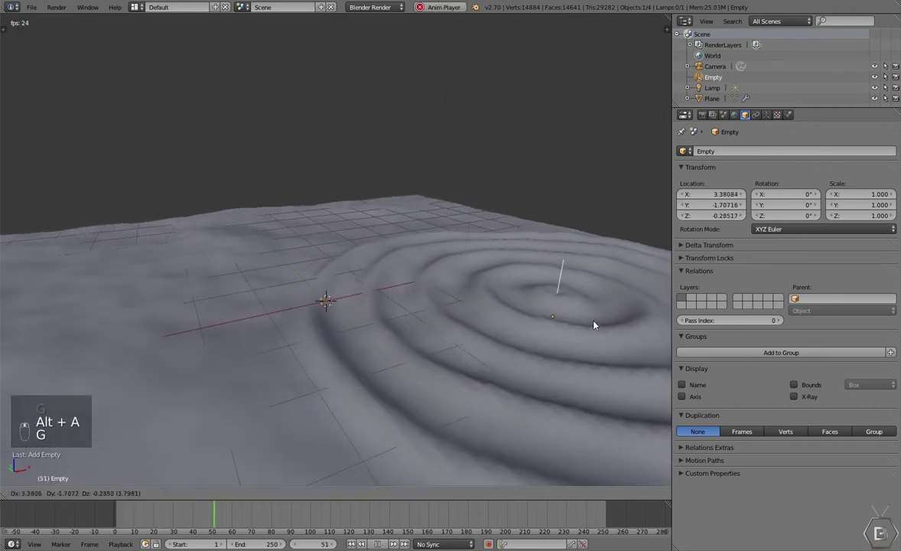
right_click(594, 325)
key(Escape)
Step: Move the empty along the global X axis to about X 3.72 and preview the animated ripples
middle_drag(508, 334, 362, 344)
key(g)
key(x)
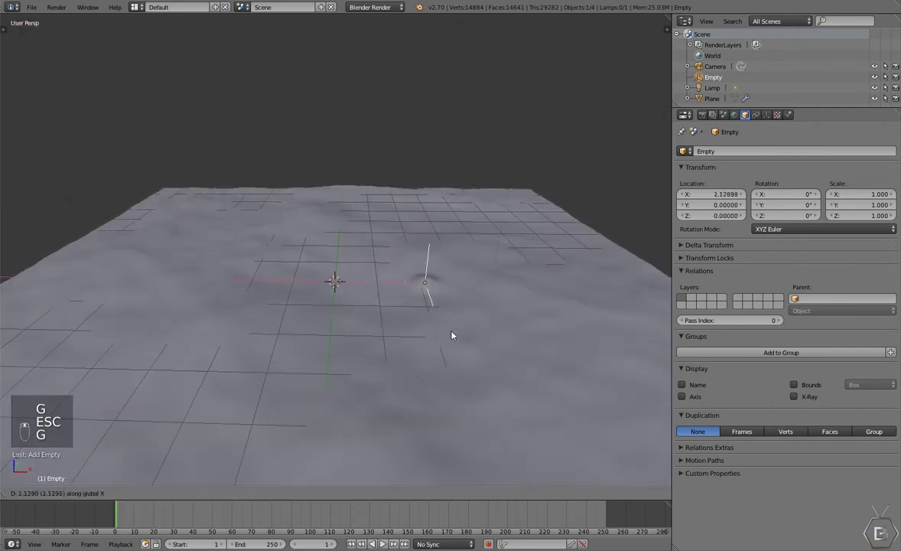
click(489, 332)
scroll(475, 333, down, 2)
key(alt+a)
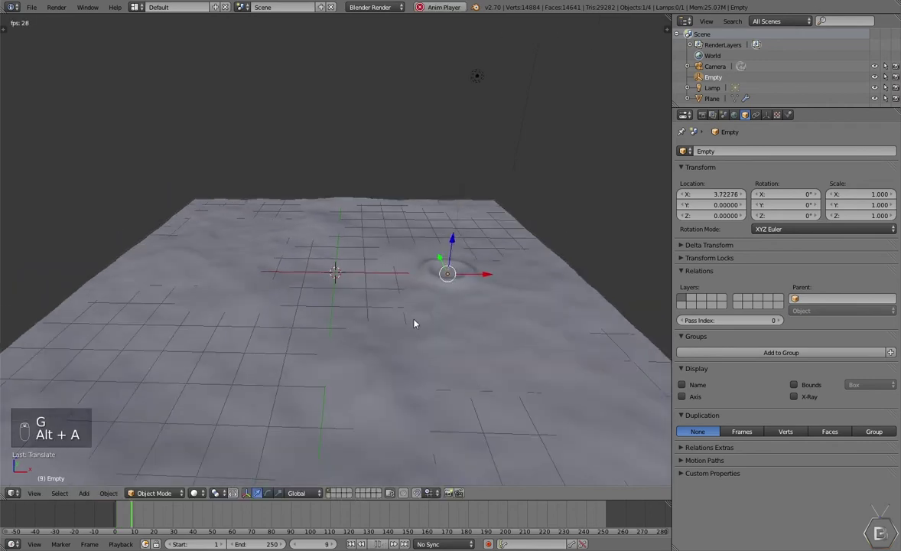
key(a)
key(Escape)
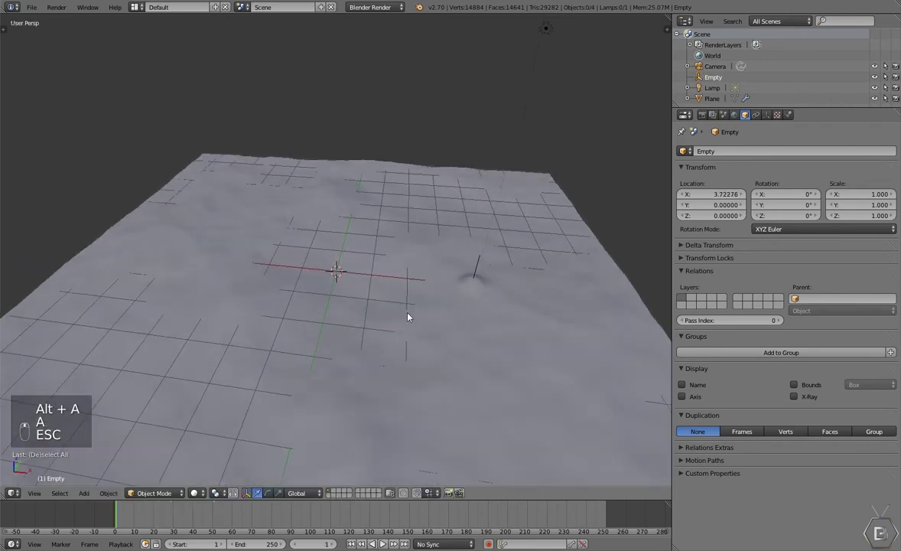
Step: Set the plane's Wave modifier damping to 11.5 and preview the animation with Normals enabled
right_click(346, 274)
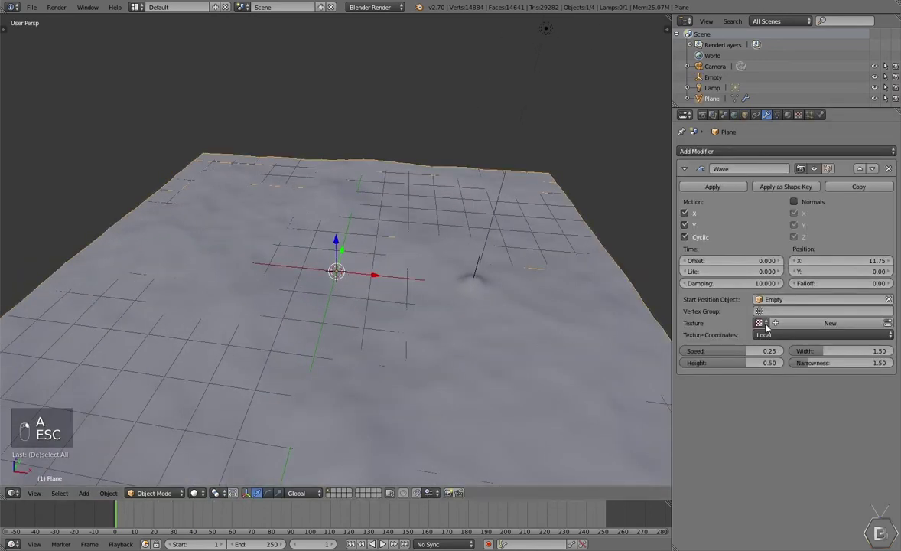
click(760, 323)
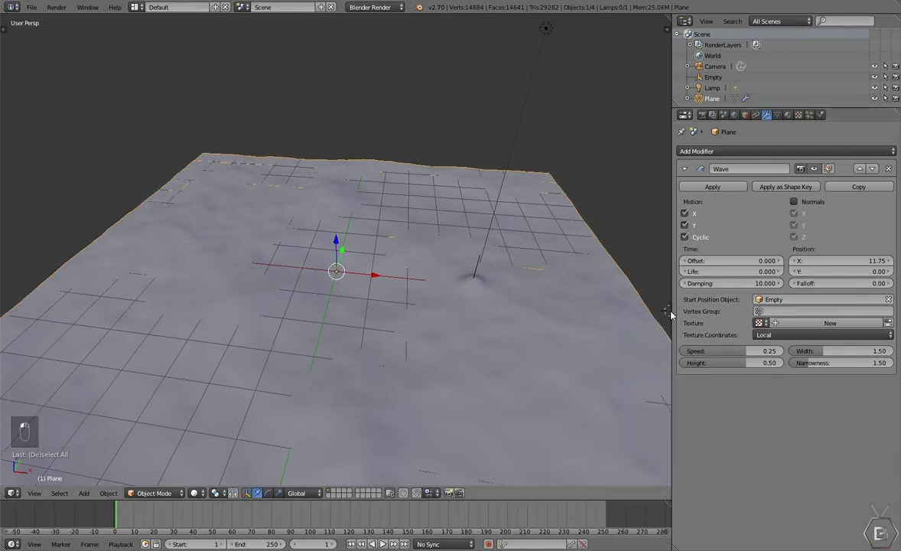
drag(669, 310, 652, 309)
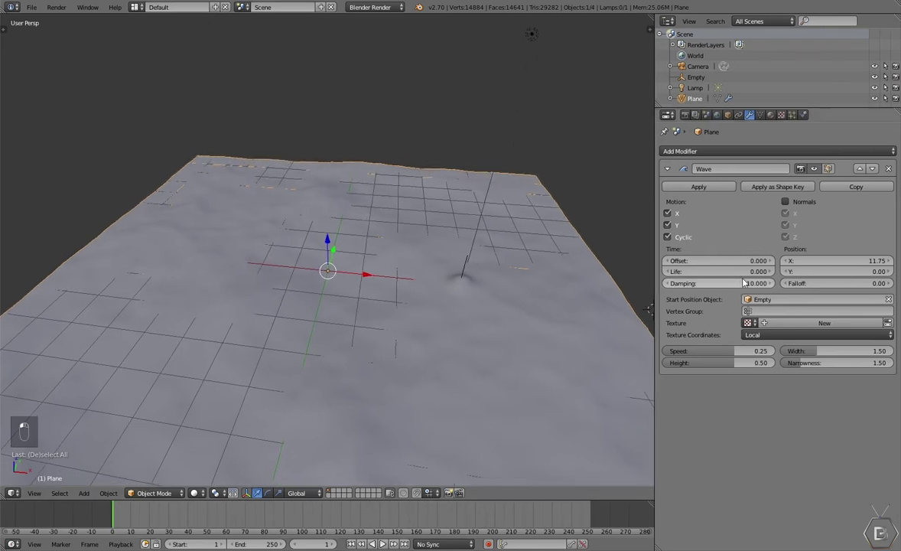
click(786, 201)
middle_drag(445, 295, 419, 364)
key(alt+a)
key(Escape)
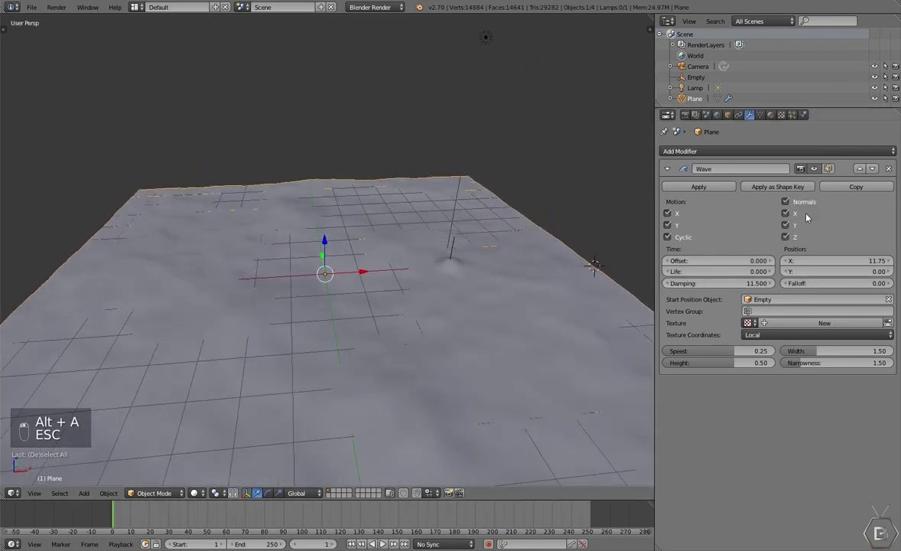
Step: Turn off the Wave modifier's Y motion and preview waves travelling along X only
click(677, 227)
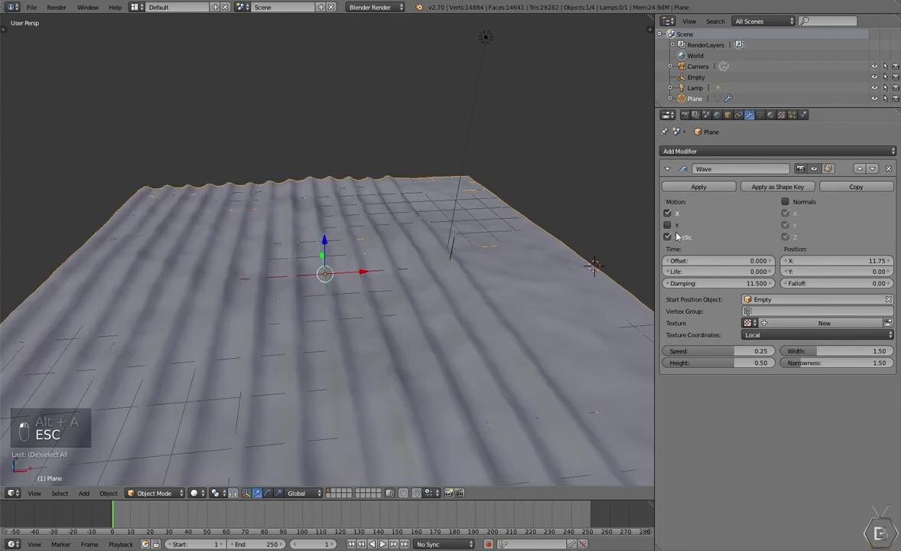
middle_drag(397, 264, 343, 251)
key(alt+a)
scroll(363, 281, down, 2)
middle_drag(365, 283, 479, 270)
scroll(404, 288, up, 2)
key(Escape)
Step: Switch the Wave modifier's motion from X to Y only and preview the animation
click(679, 227)
click(678, 215)
middle_drag(376, 326, 315, 332)
key(alt+a)
key(Escape)
Step: Turn off the Wave modifier's Y motion as well, keep Cyclic enabled, and preview the plane's animation
click(679, 225)
click(677, 239)
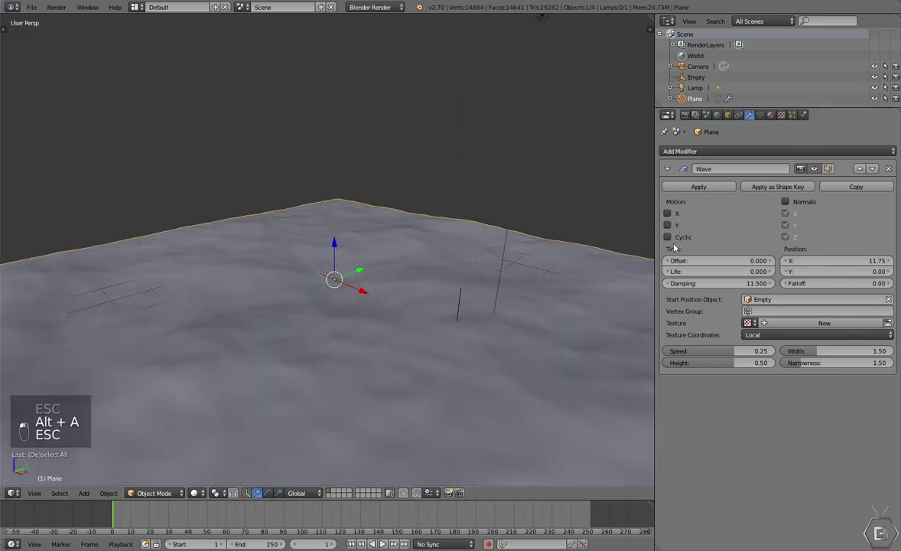
click(667, 238)
key(alt+a)
middle_drag(489, 302, 428, 312)
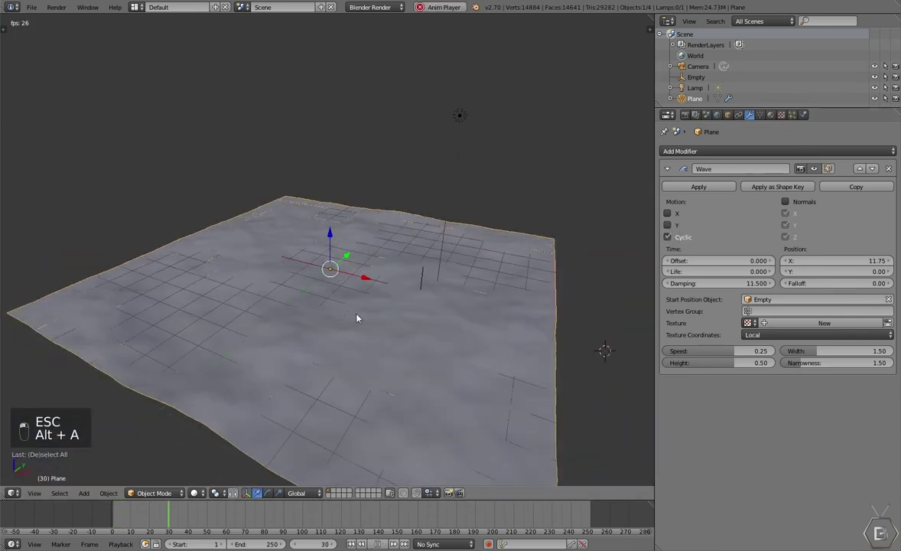
middle_drag(357, 318, 383, 312)
key(Escape)
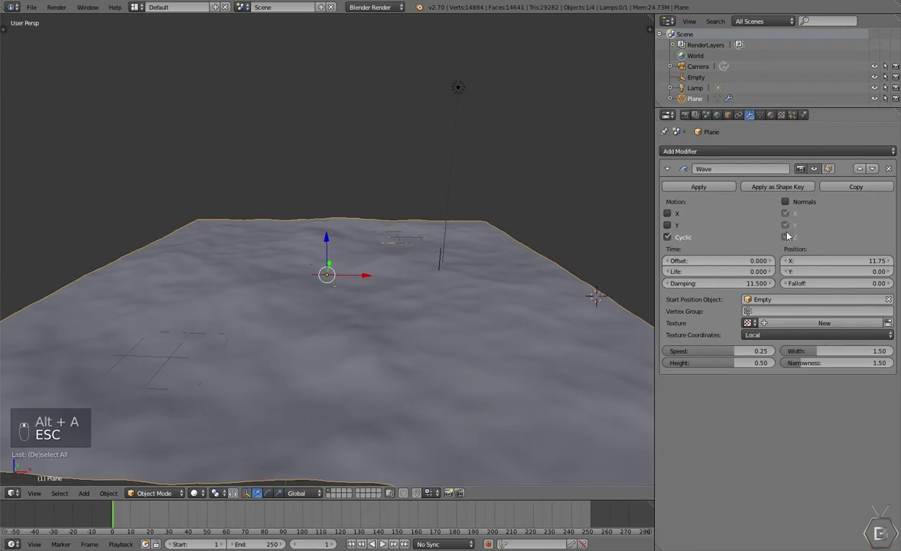
Step: Enable the Wave modifier's Normals, set speed to 0.38 and height to 0.72, previewing the animation
key(alt+a)
key(Escape)
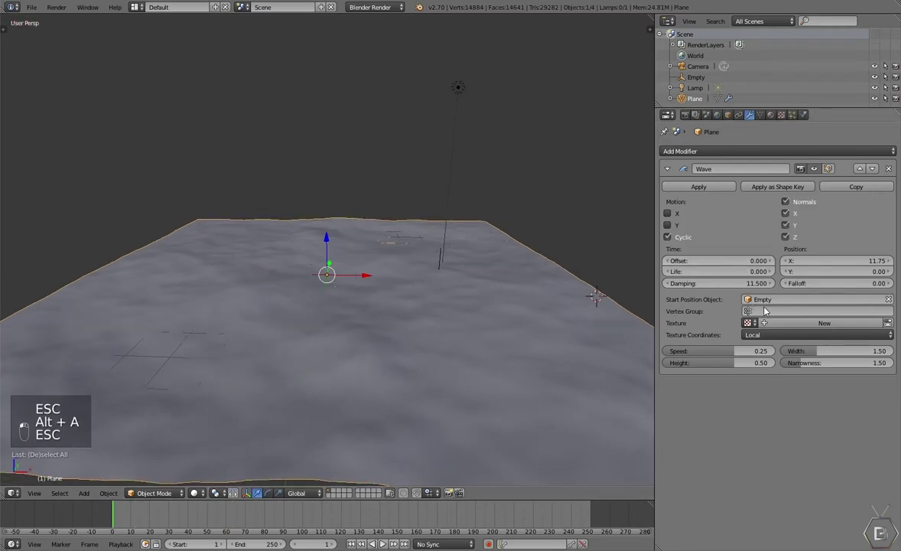
drag(735, 351, 743, 364)
key(alt+a)
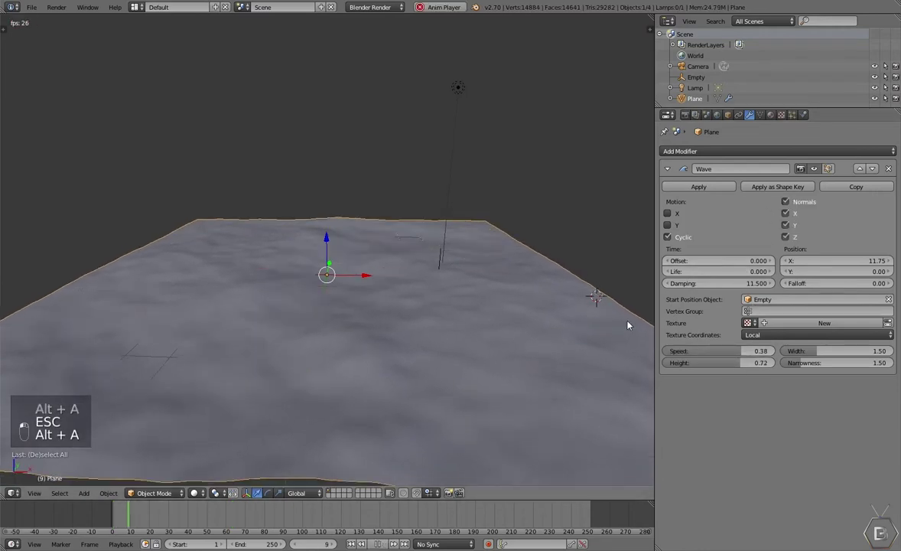
key(Escape)
Step: Turn the Wave modifier's X and Y motion back on and preview the circular ripples
click(684, 227)
click(678, 215)
key(alt+a)
scroll(498, 306, up, 1)
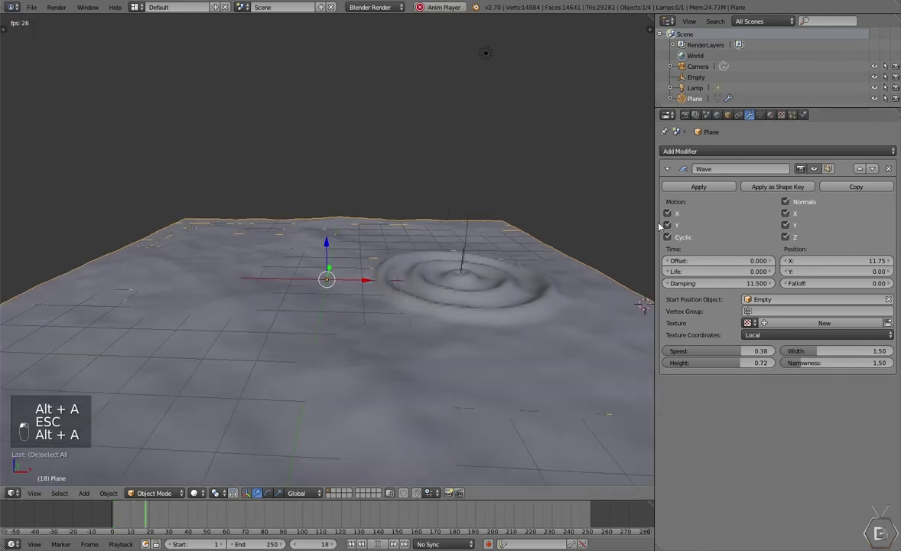
key(Escape)
Step: Preview the waves with the Wave modifier's X motion turned off, and re-enable X motion
click(671, 217)
key(alt+a)
middle_drag(593, 267, 443, 285)
key(Escape)
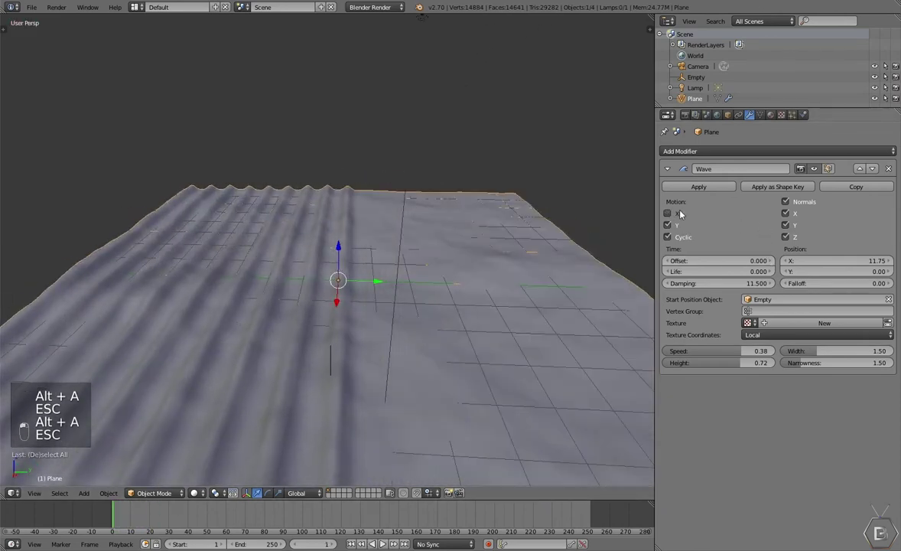
click(677, 217)
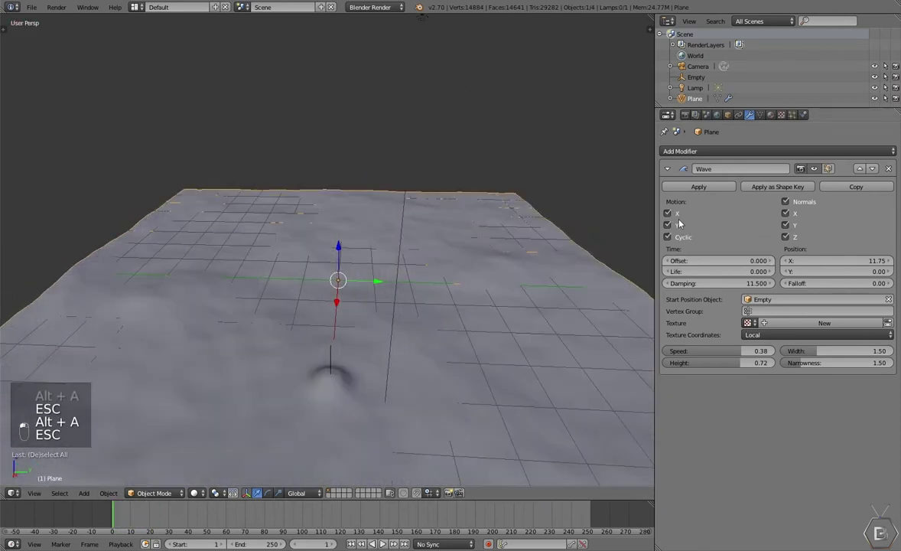
Step: Create a new texture for the Wave modifier and play the animation
click(780, 324)
key(alt+a)
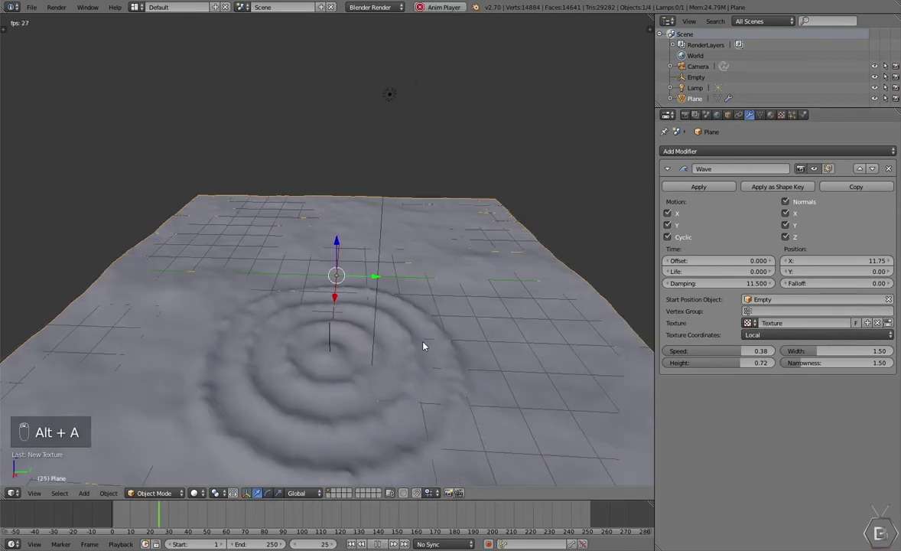
Step: Open the Wave modifier's texture settings, set the Clouds noise to Hard, and preview the animation
key(Escape)
click(749, 323)
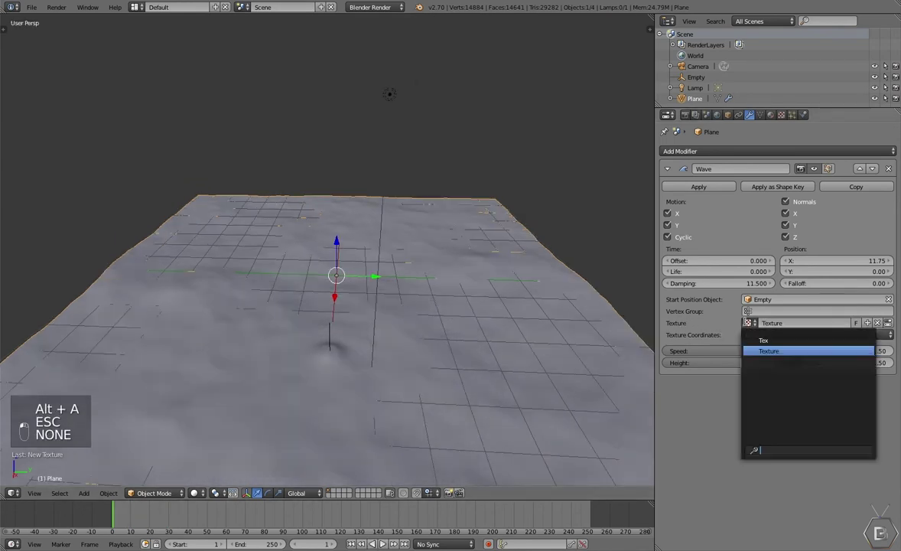
click(888, 322)
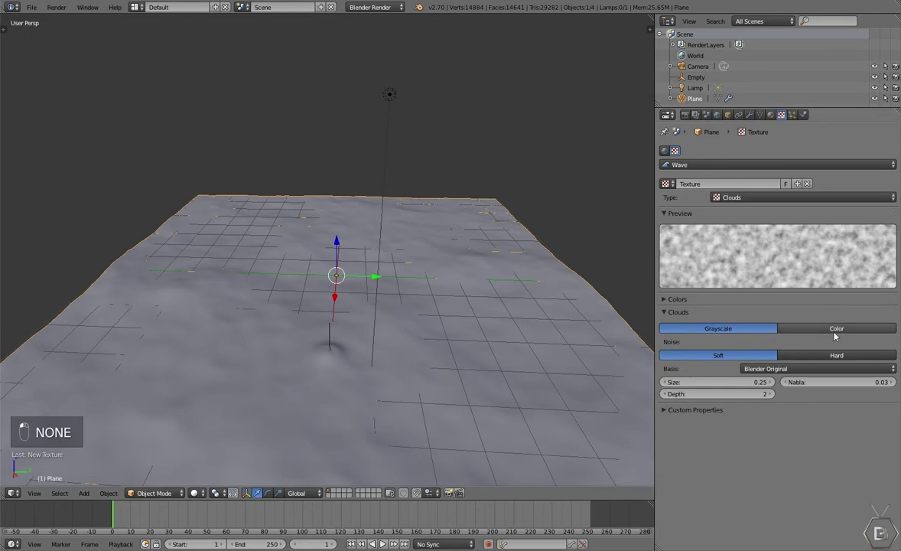
key(alt+a)
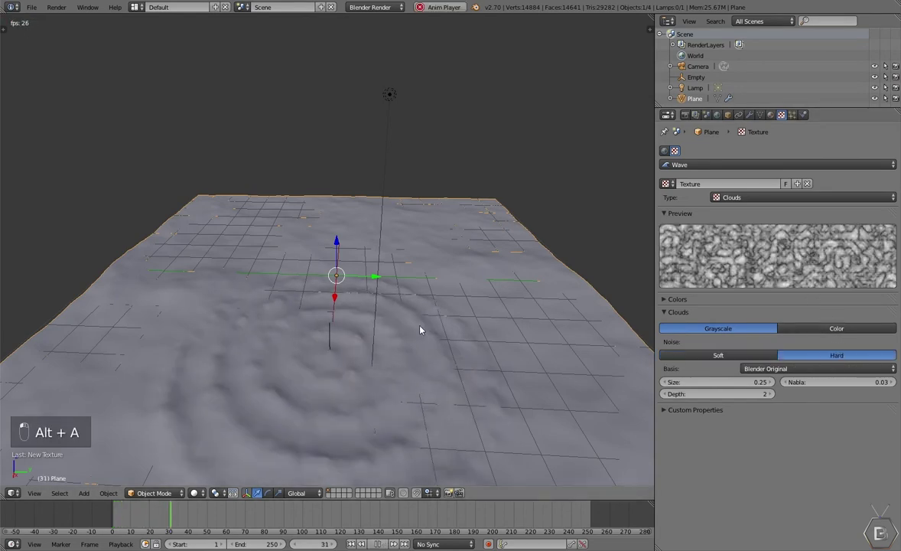
middle_drag(433, 334, 482, 345)
key(Escape)
Step: Set the Clouds texture's noise basis to Original Perlin and preview the waves
click(819, 369)
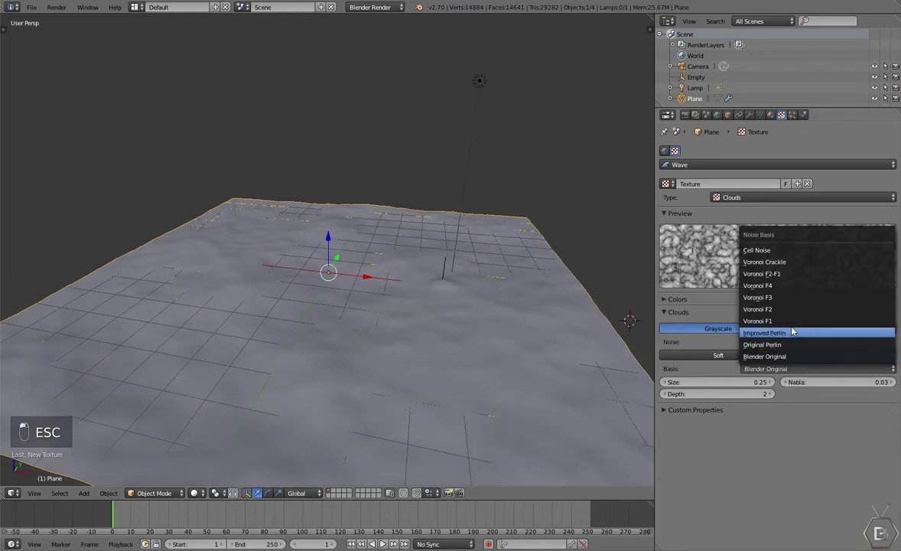
click(802, 346)
key(alt+a)
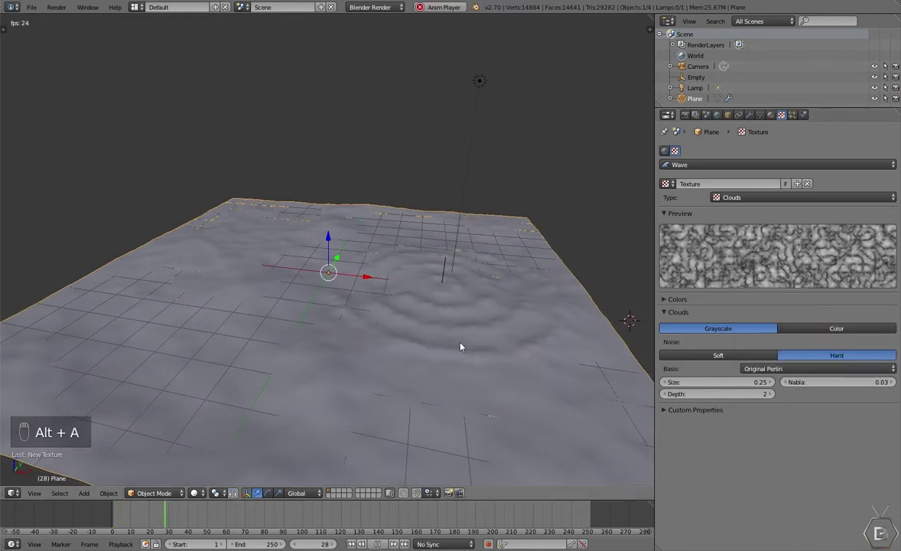
key(Escape)
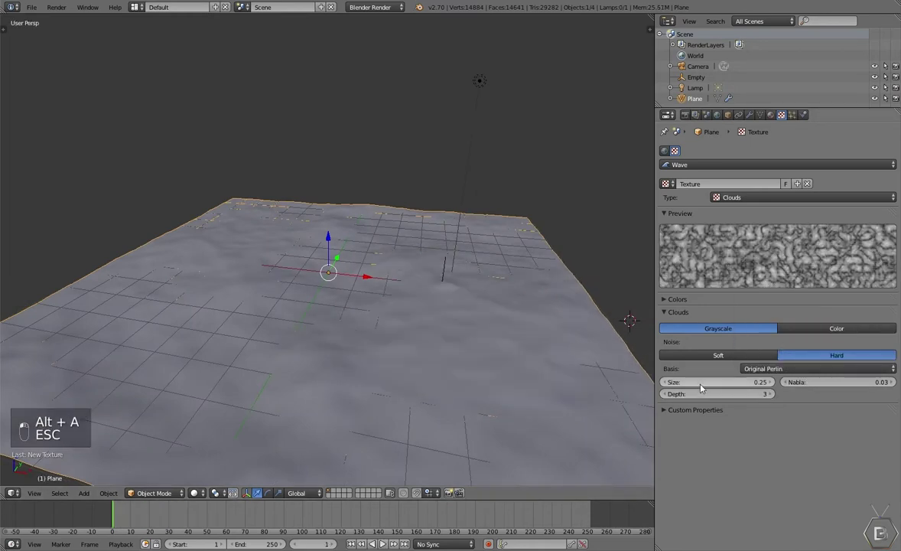
Step: Set the Clouds texture's depth to 3 and size to 2.00, and preview the animation
drag(718, 381, 771, 382)
key(alt+a)
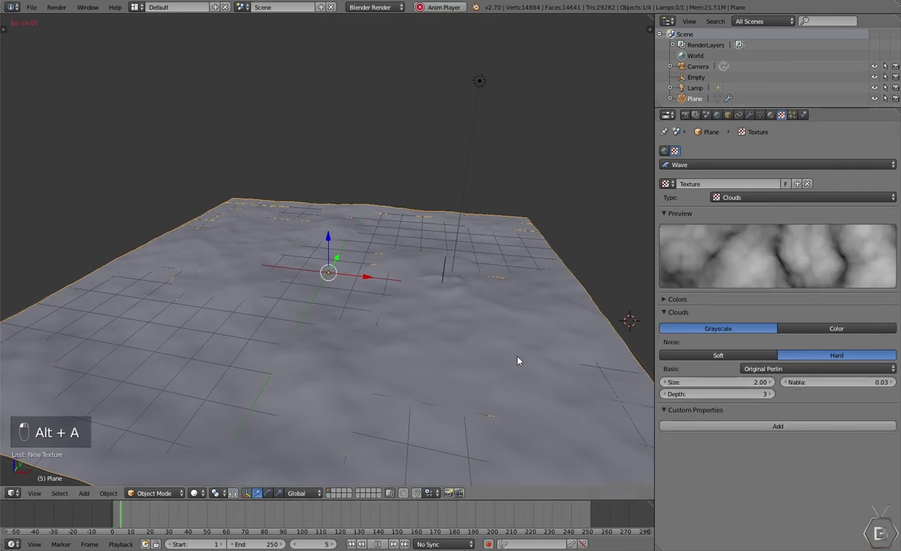
middle_drag(517, 357, 469, 325)
key(Escape)
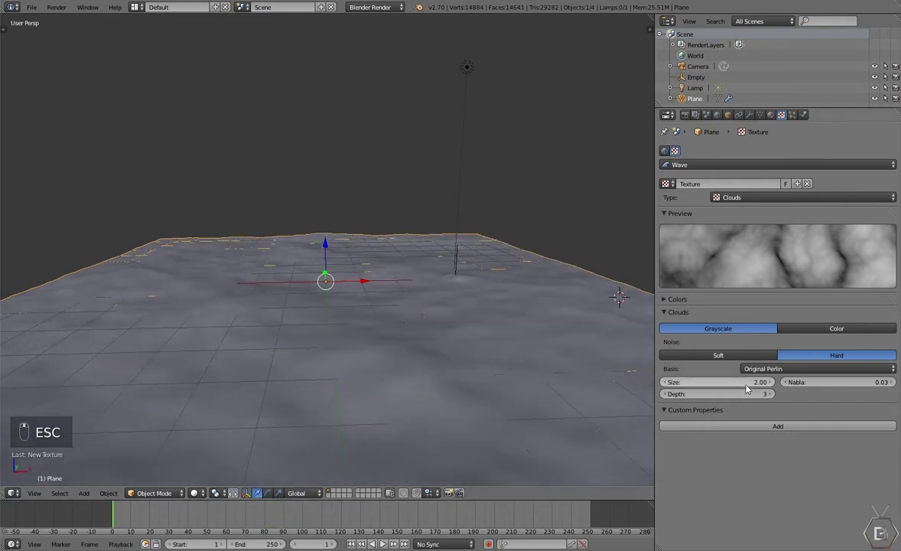
Step: Set the Clouds texture's size to 0.0001 and preview the resulting waves
click(742, 382)
text(0.0001)
key(Return)
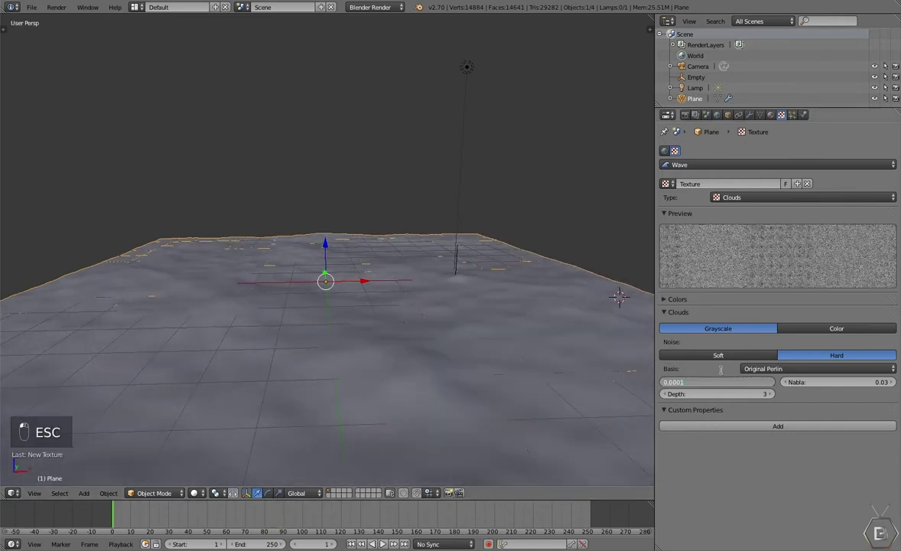
key(alt+a)
middle_drag(463, 368, 528, 383)
key(Escape)
Step: Apply smooth shading to the ocean plane and play the animation to check it
key(t)
key(t)
key(t)
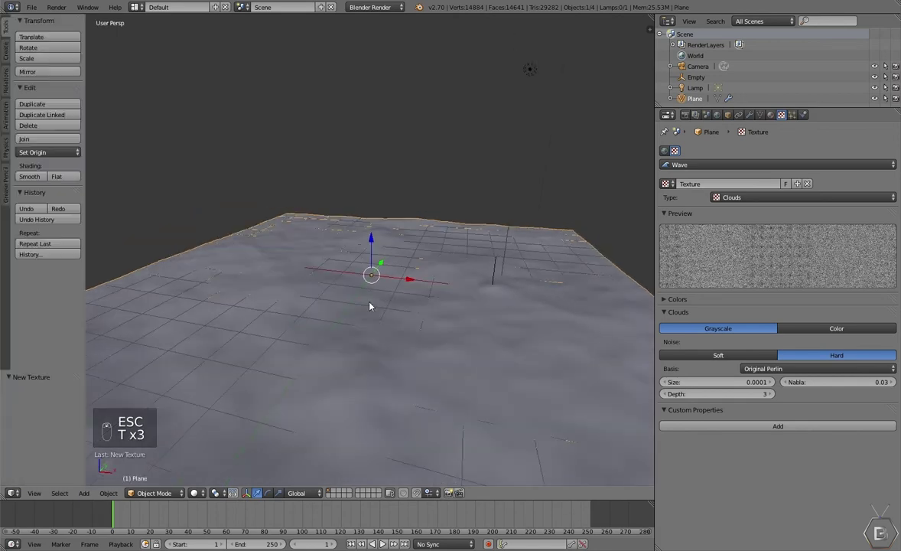
click(36, 178)
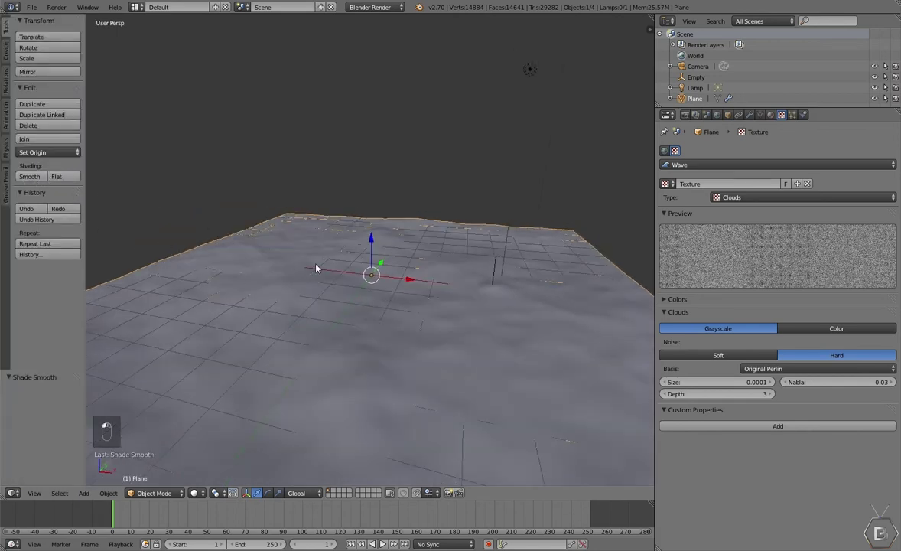
key(t)
key(alt+a)
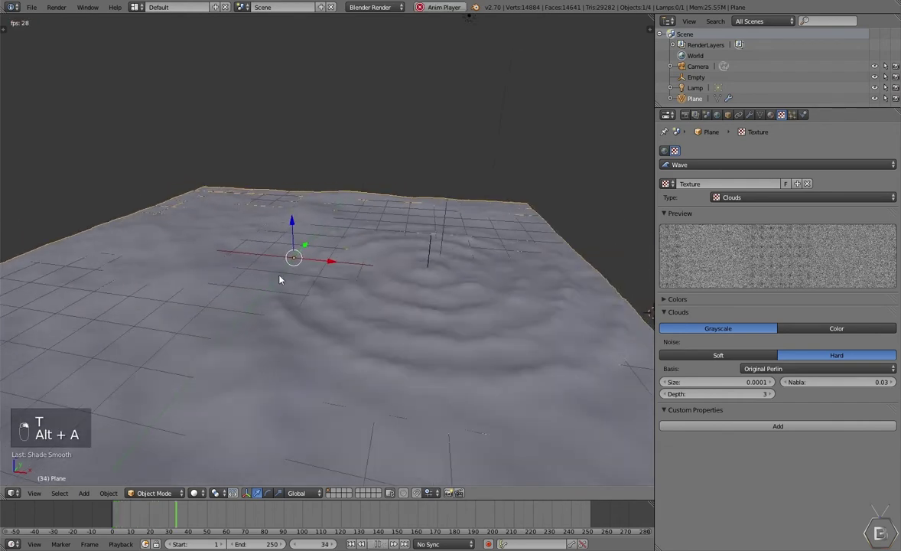
key(Escape)
Step: Add a Subdivision Surface modifier with one view subdivision to the ocean plane and preview the animation
middle_drag(382, 272, 390, 269)
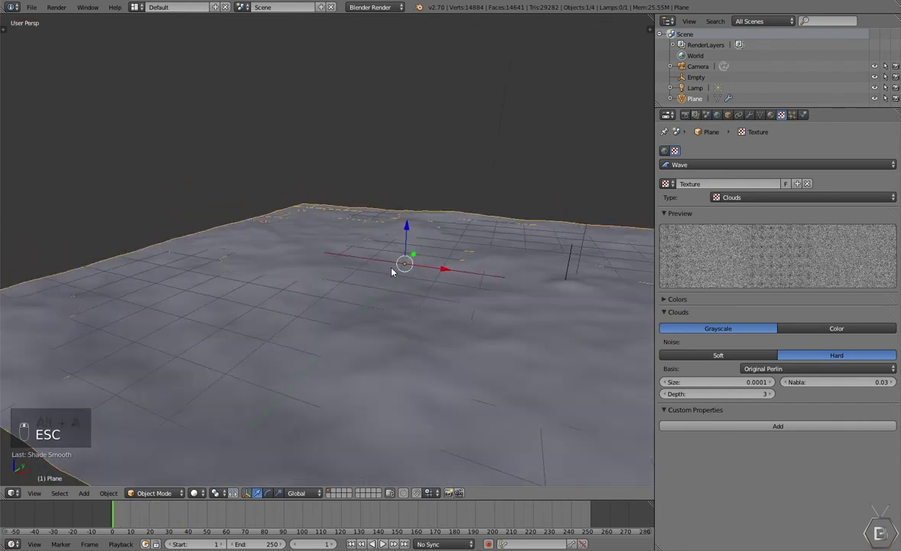
key(ctrl+1)
middle_drag(460, 279, 367, 294)
key(alt+a)
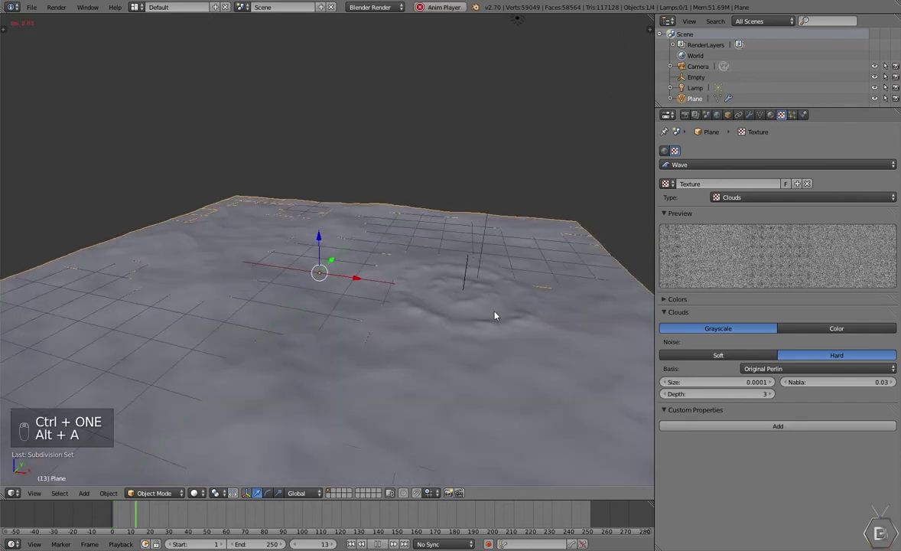
middle_drag(412, 332, 429, 320)
key(Escape)
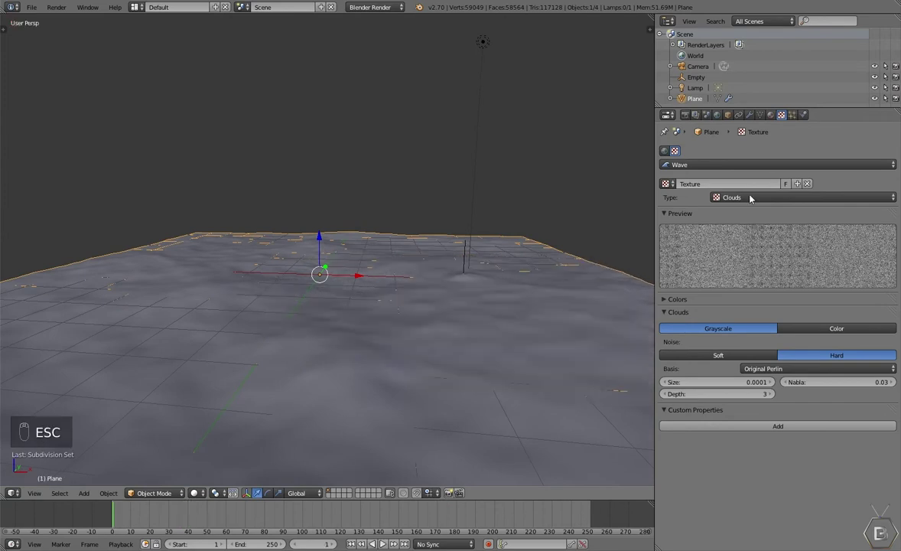
Step: Preview the subdivided ocean's animation from the modifier settings and remove the Subsurf modifier
click(749, 115)
middle_drag(368, 327, 402, 356)
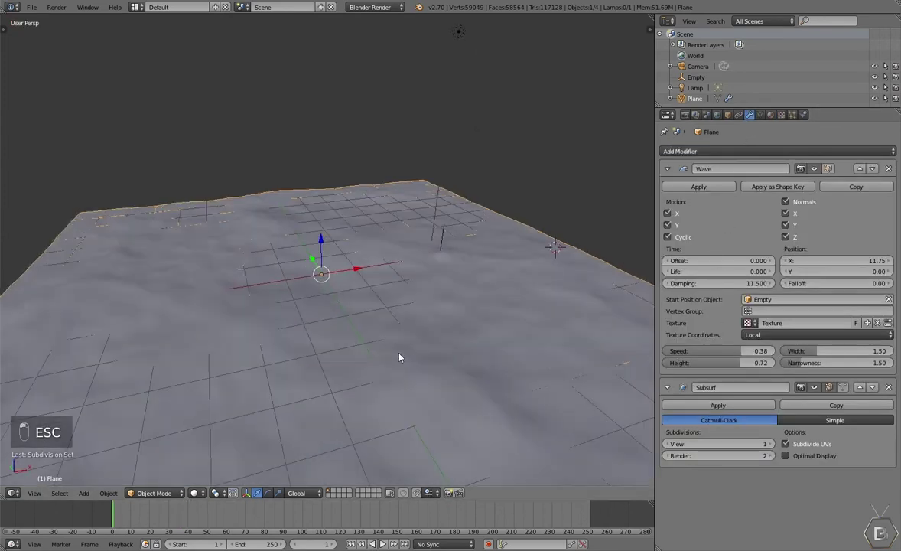
key(alt+a)
key(Escape)
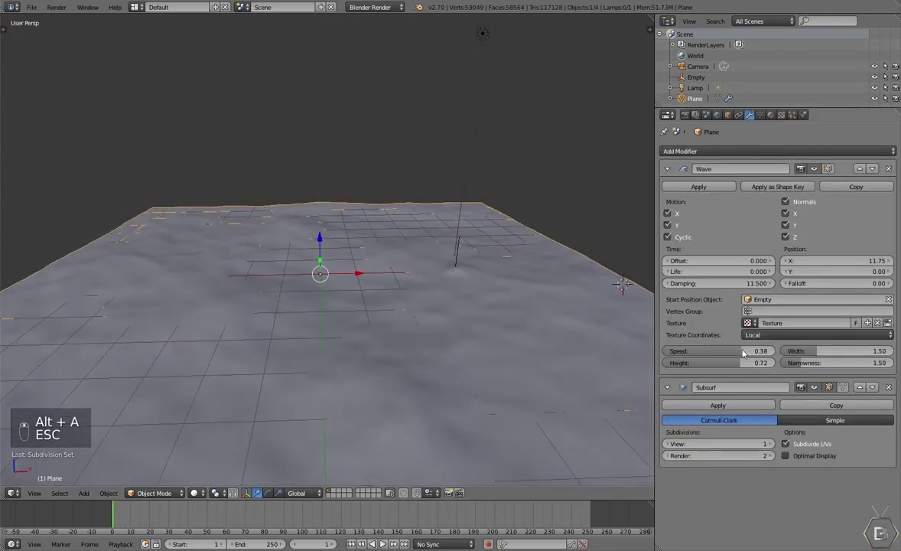
click(670, 456)
middle_drag(462, 358, 457, 385)
key(alt+a)
key(Escape)
click(889, 388)
Step: Play the wave animation on the ocean plane with only the Wave modifier and examine the ripples
shift+middle_drag(487, 344, 464, 358)
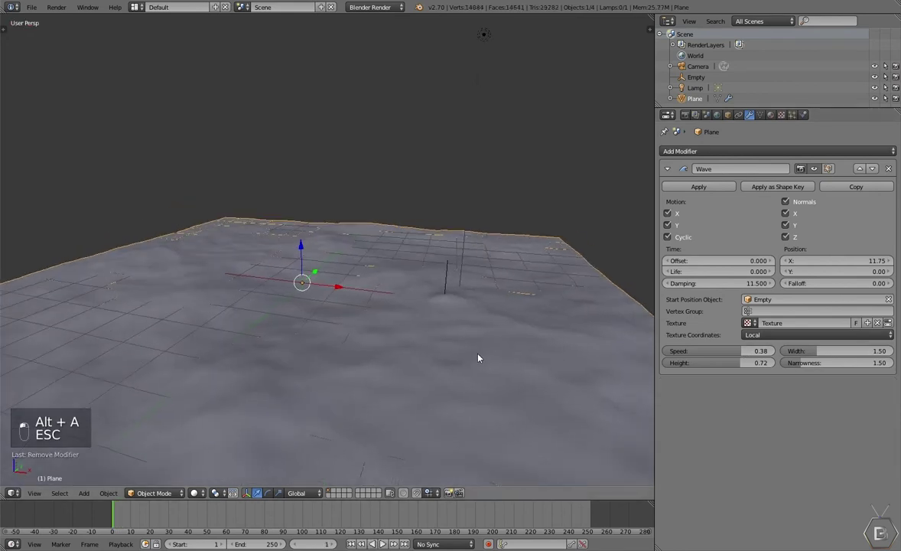
middle_drag(409, 330, 451, 336)
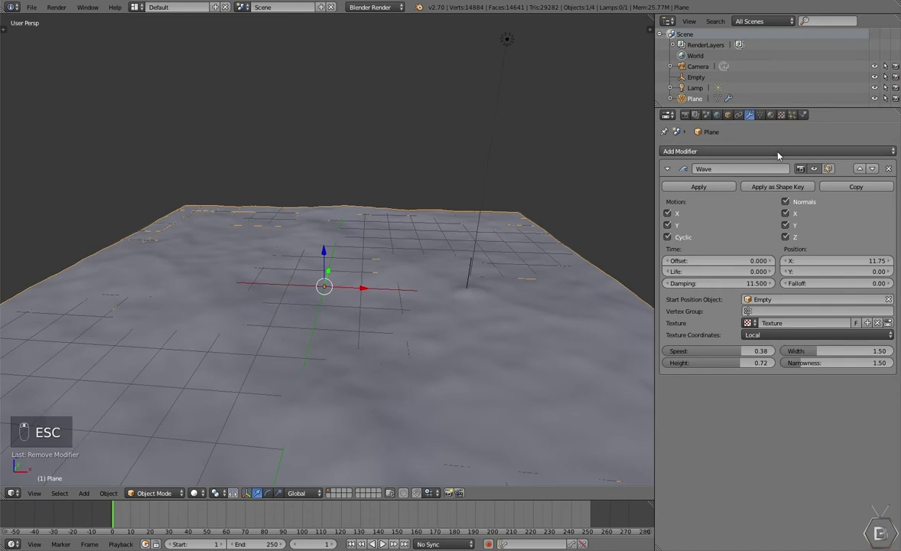
key(alt+a)
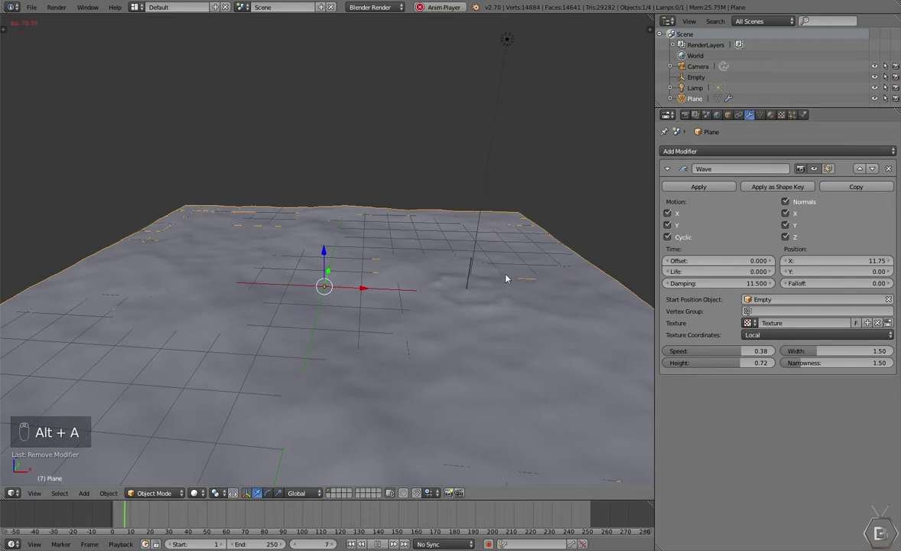
middle_drag(508, 281, 489, 266)
key(Escape)
Step: Try a different texture coordinates mode for the Wave modifier, preview it, and restore Local coordinates
click(801, 337)
click(795, 310)
key(alt+a)
key(Escape)
click(793, 334)
click(755, 298)
Step: Move the empty above the ocean surface to about X 3.72, Z 1.04, and preview the waves
right_click(469, 281)
key(g)
click(480, 253)
key(alt+a)
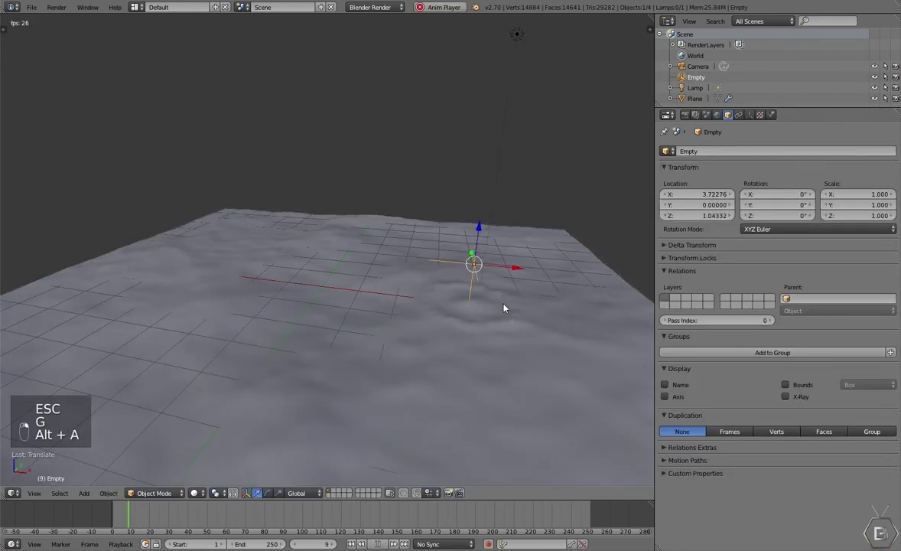
key(Escape)
Step: Preview the plane's Wave modifier with width 3.08, and with width 4.01 and narrowness 5.39
right_click(494, 283)
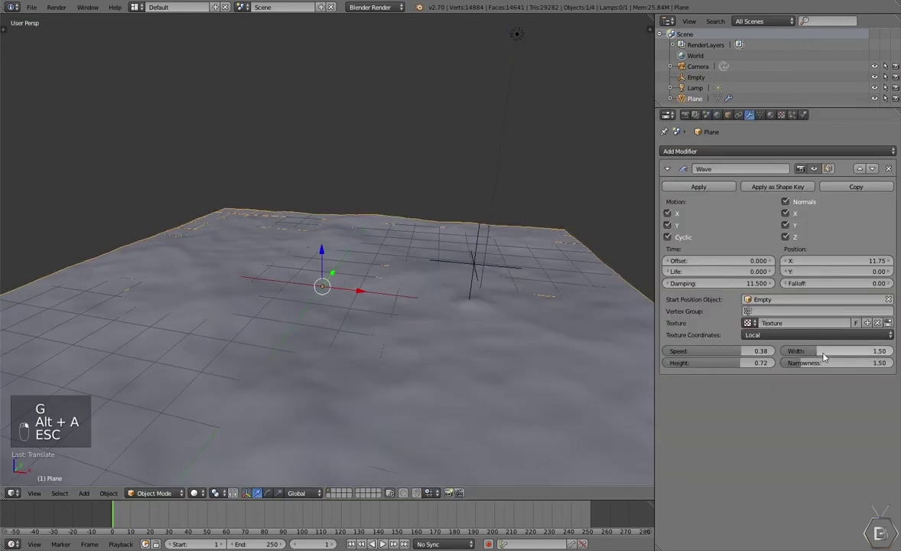
key(alt+a)
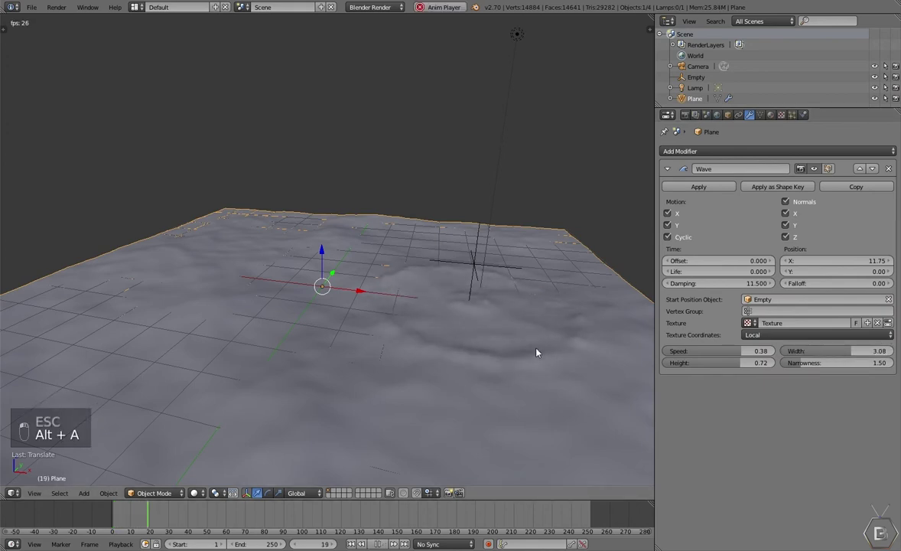
key(Escape)
key(alt+a)
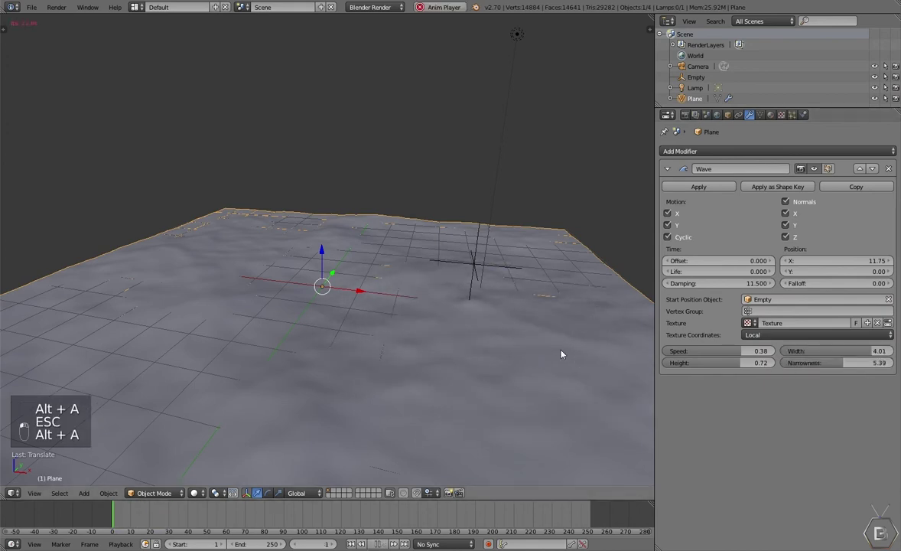
key(Escape)
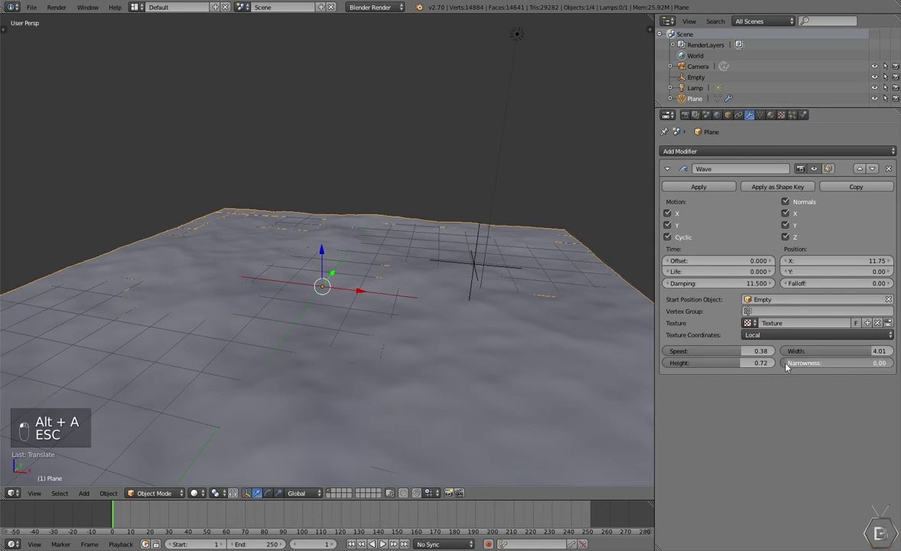
Step: Set the Wave modifier's narrowness to 0.00 and preview the animation from several angles
key(alt+a)
key(Escape)
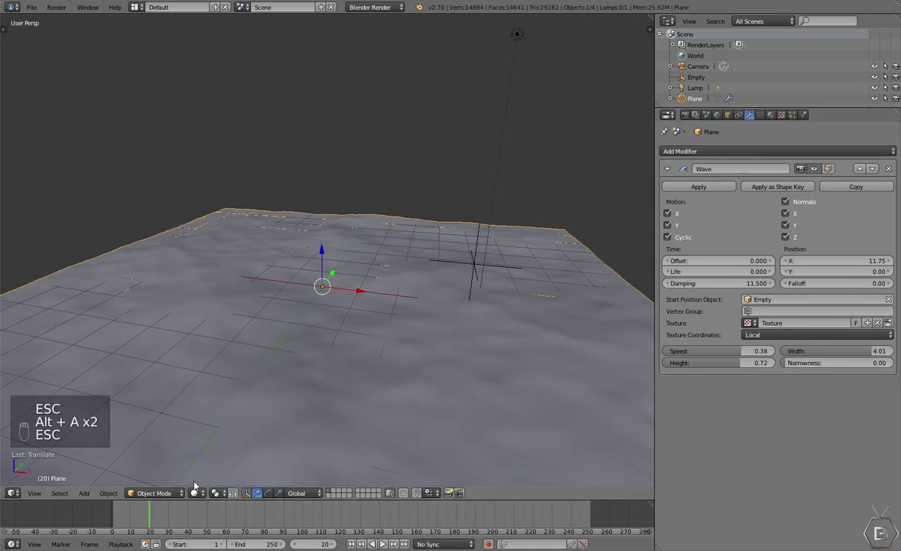
key(alt+a)
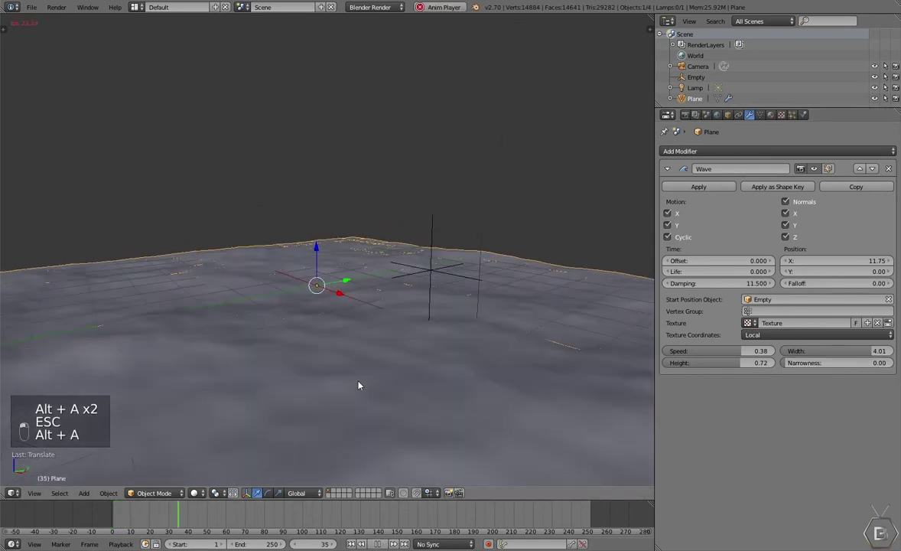
key(Escape)
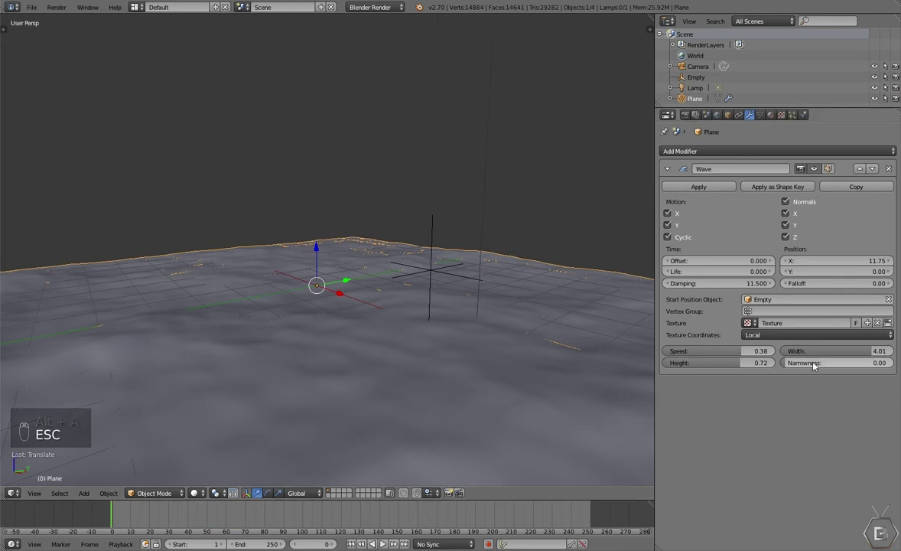
key(alt+a)
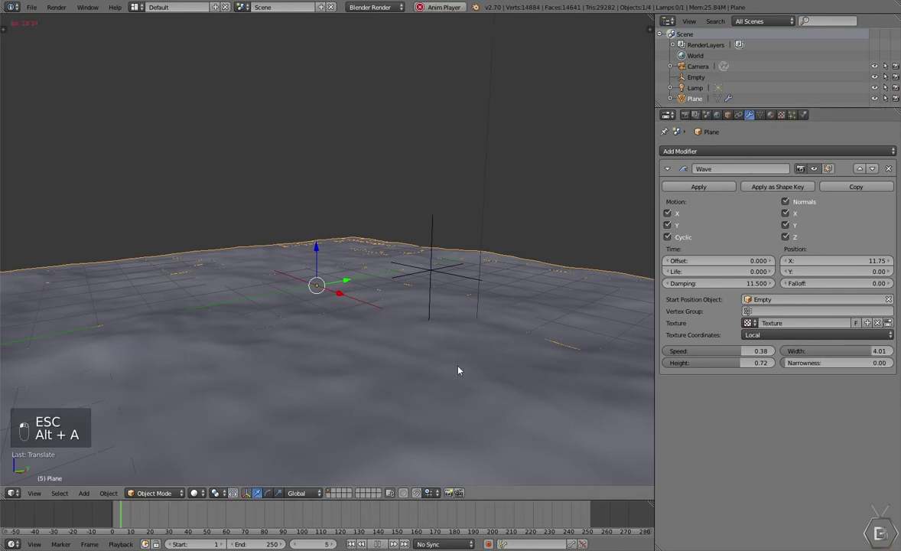
middle_drag(458, 370, 462, 360)
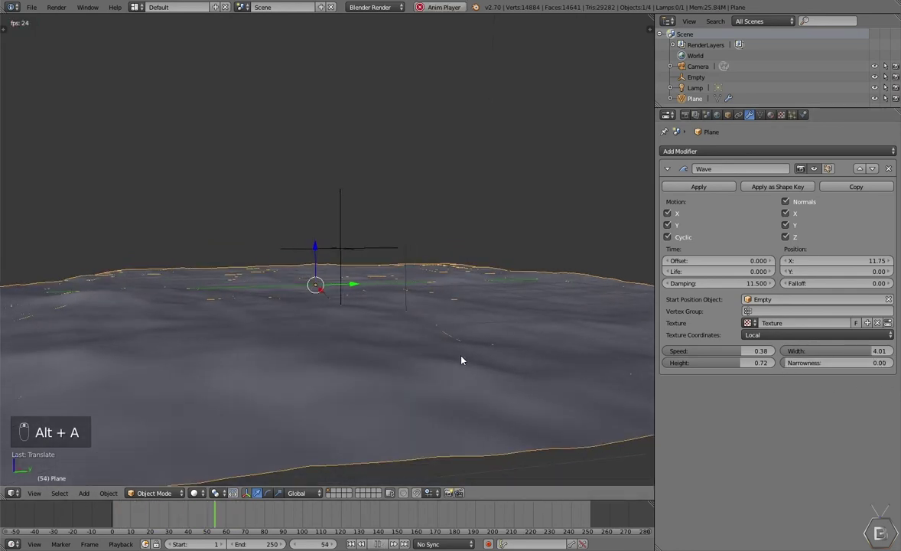
key(Escape)
Step: Set the Wave modifier's height to 2.00 and preview the animation
key(alt+a)
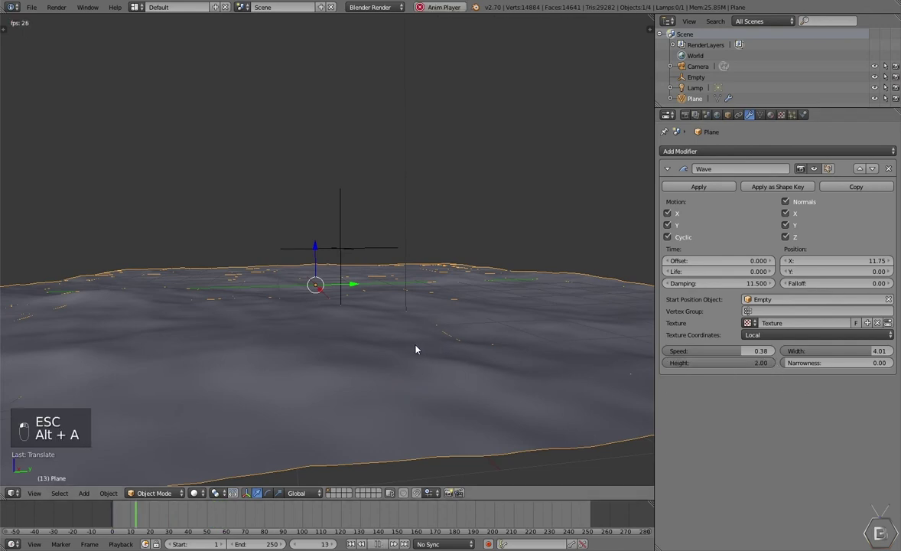
key(Escape)
middle_drag(411, 348, 444, 353)
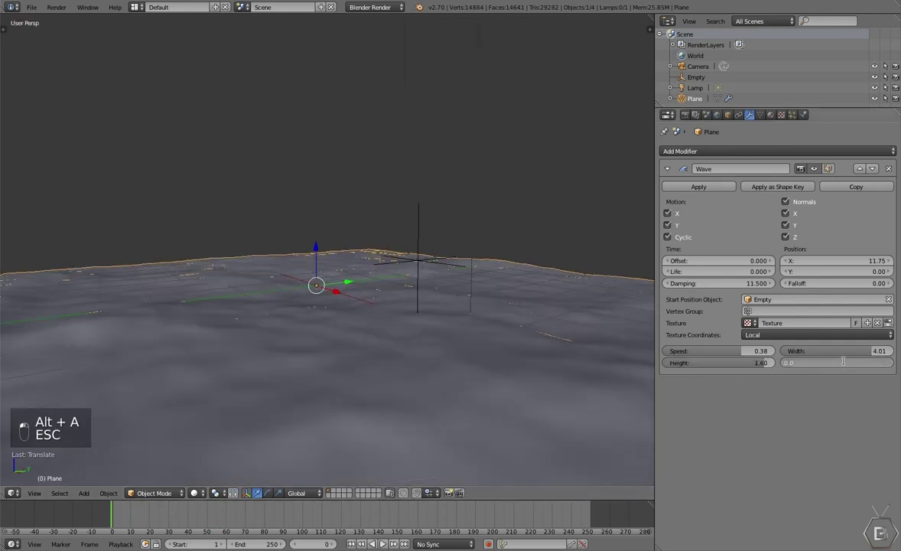
Step: Set the Wave modifier's height to 1.60 and preview narrowness values of 0.001 and 0.15
key(alt+a)
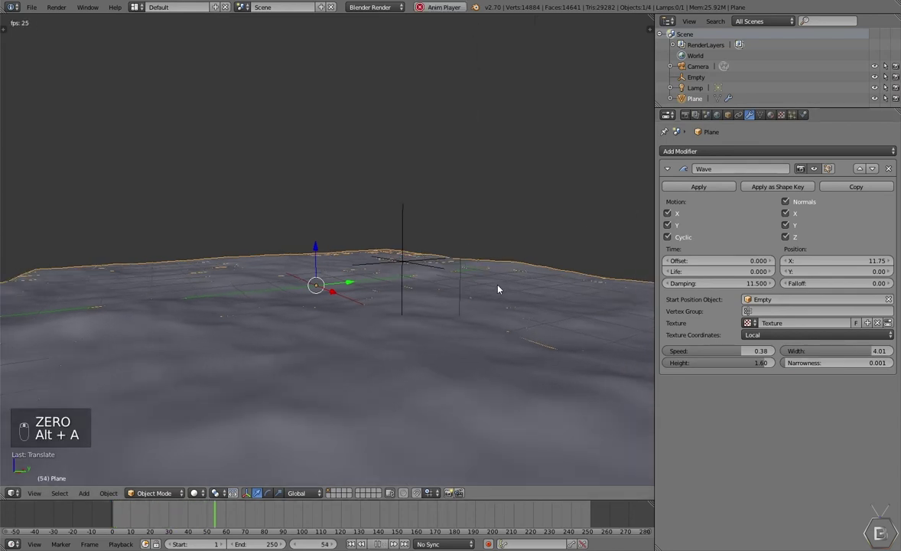
key(Escape)
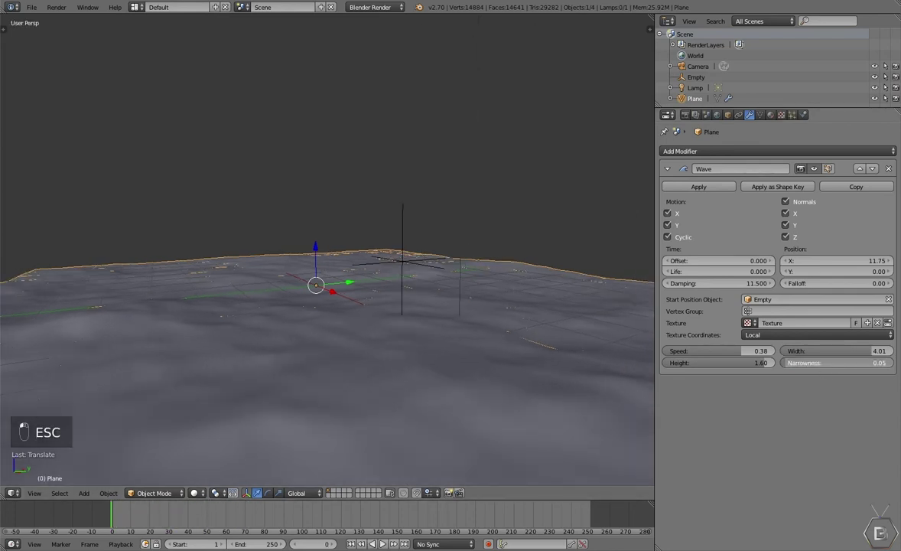
key(alt+a)
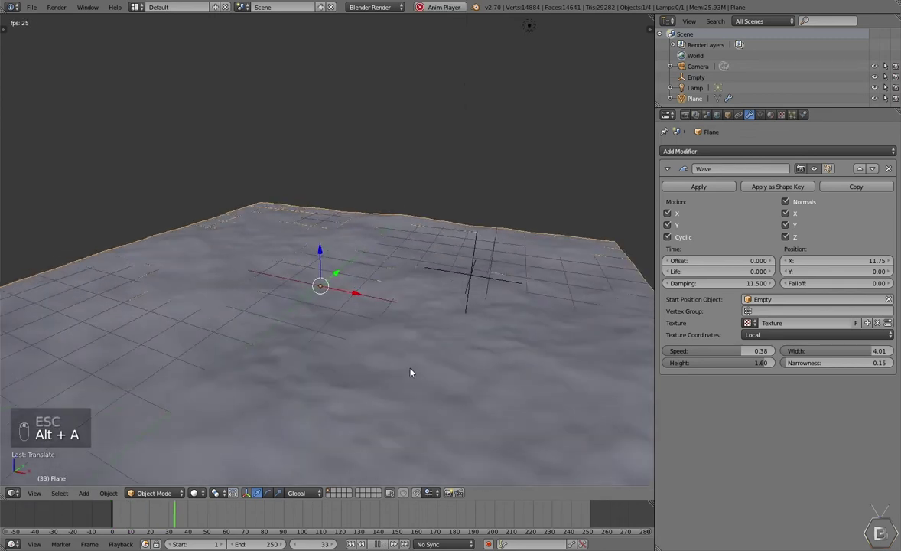
Step: Preview the wave animation from different angles, stop it and deselect all objects
key(a)
key(a)
middle_drag(375, 359, 349, 292)
key(a)
key(a)
key(a)
key(a)
key(Escape)
mouse_move(402, 301)
middle_down()
mouse_move(378, 284)
mouse_move(301, 301)
mouse_move(396, 296)
mouse_move(345, 285)
mouse_move(358, 293)
mouse_move(332, 275)
mouse_move(351, 276)
middle_up()
key(a)
key(a)
right_click(350, 276)
key(a)
middle_drag(405, 284, 349, 288)
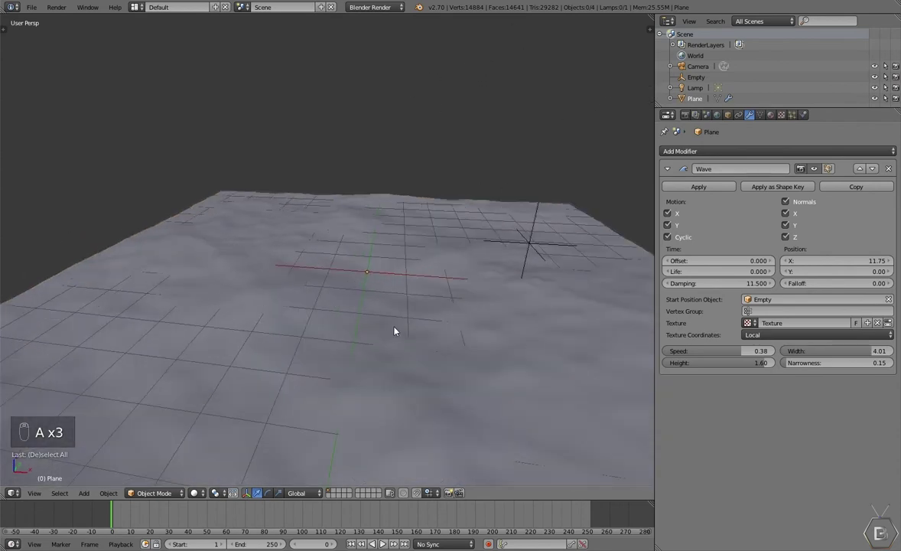
Step: Add a cube to the scene, shift it along the X axis and raise it along Z above the ocean plane
key(shift+a)
mouse_move(366, 251)
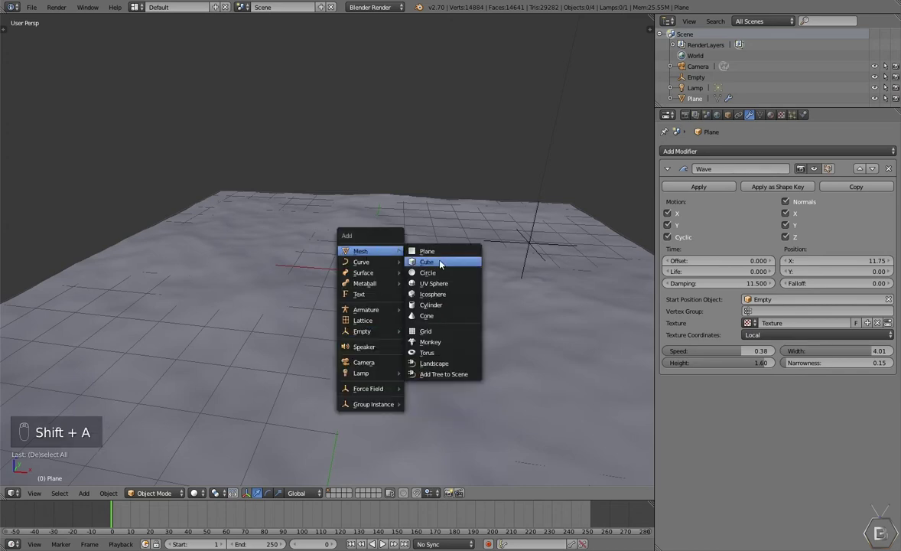
click(438, 261)
middle_drag(420, 273, 462, 297)
key(g)
key(y)
right_click(353, 333)
key(g)
key(x)
click(395, 323)
key(g)
key(z)
click(446, 266)
Step: Move the cube across the ocean plane along the Y axis and along the X axis
scroll(459, 278, up, 4)
key(g)
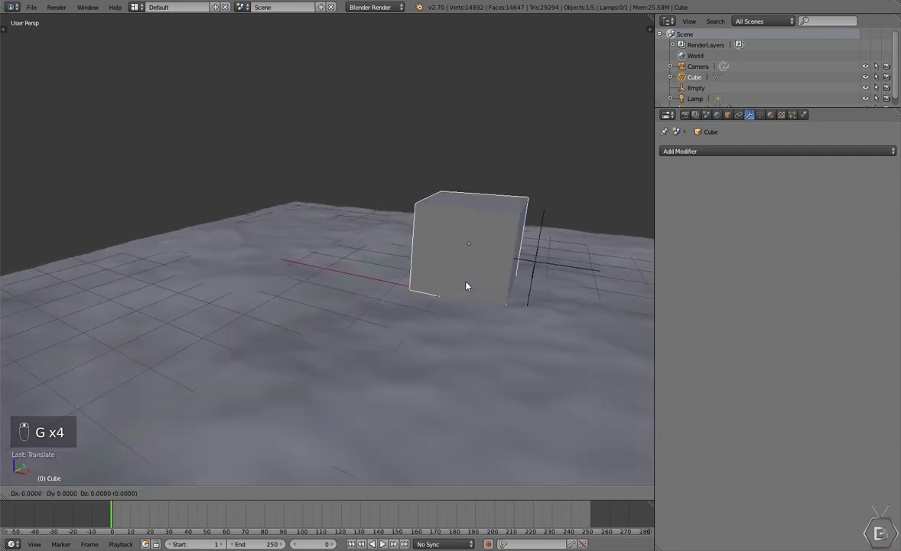
key(y)
click(420, 285)
key(x)
key(g)
key(x)
click(450, 276)
Step: Reselect the cube and reposition it along X and Y near the middle of the ocean plane
key(a)
middle_drag(467, 316, 383, 264)
key(a)
right_click(384, 265)
key(g)
key(x)
click(404, 270)
key(g)
key(y)
click(417, 291)
Step: Change the snap element from increments to mesh geometry and try moving the cube
middle_drag(417, 291, 463, 437)
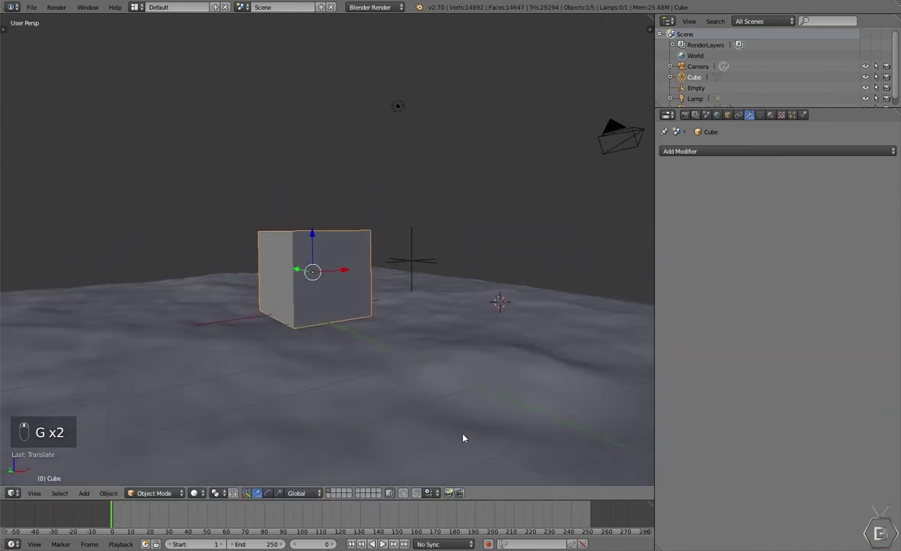
click(433, 493)
click(442, 468)
middle_drag(270, 422, 404, 414)
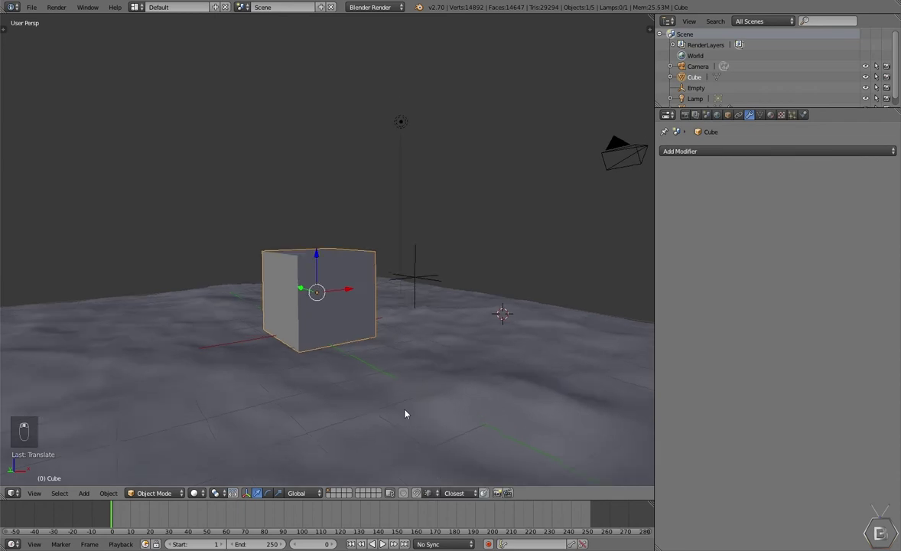
middle_drag(469, 486, 372, 349)
key(g)
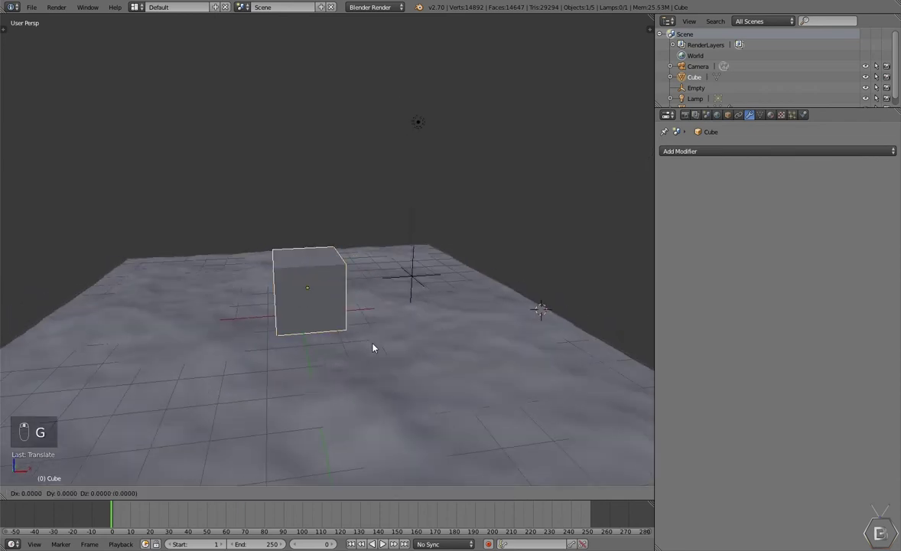
click(302, 286)
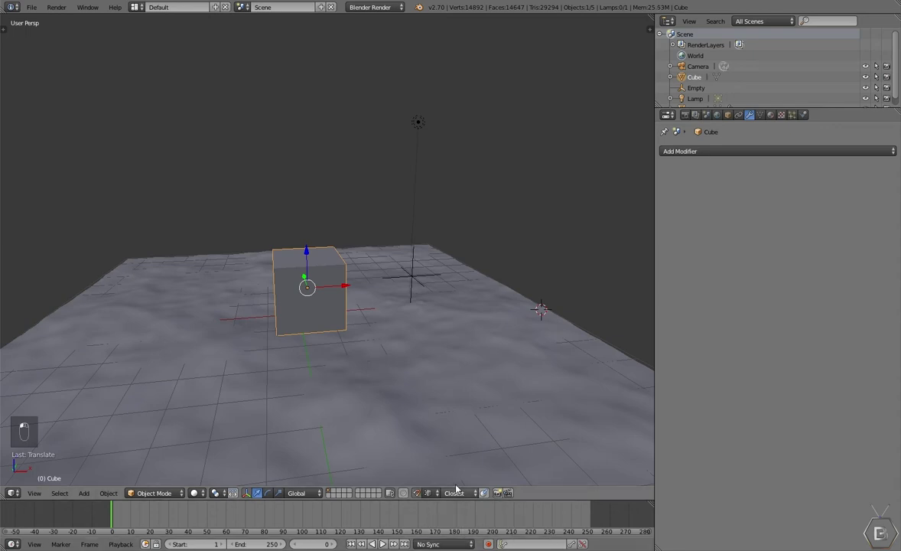
Step: Try to move the cube across the ocean surface with snapping active
middle_drag(385, 458, 393, 411)
key(g)
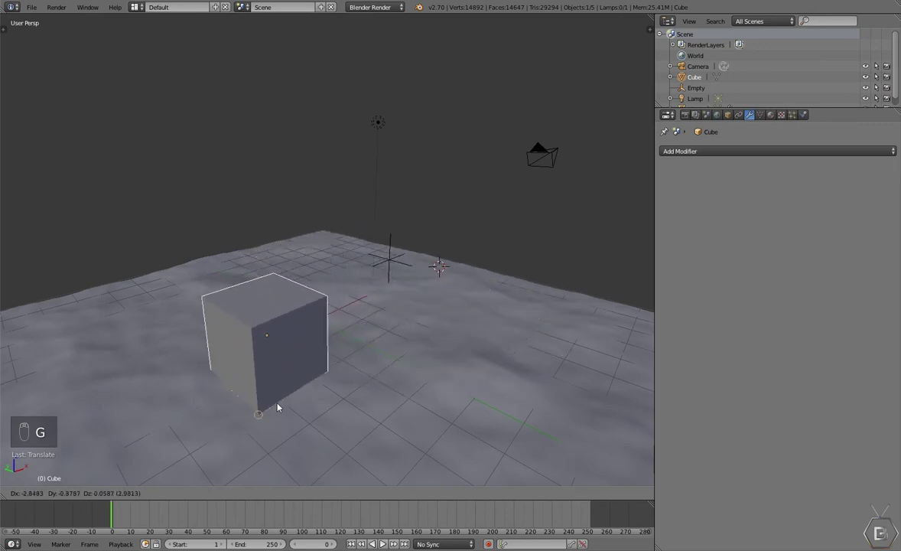
right_click(249, 319)
scroll(397, 379, down, 4)
middle_drag(397, 379, 389, 357)
scroll(401, 376, up, 2)
key(g)
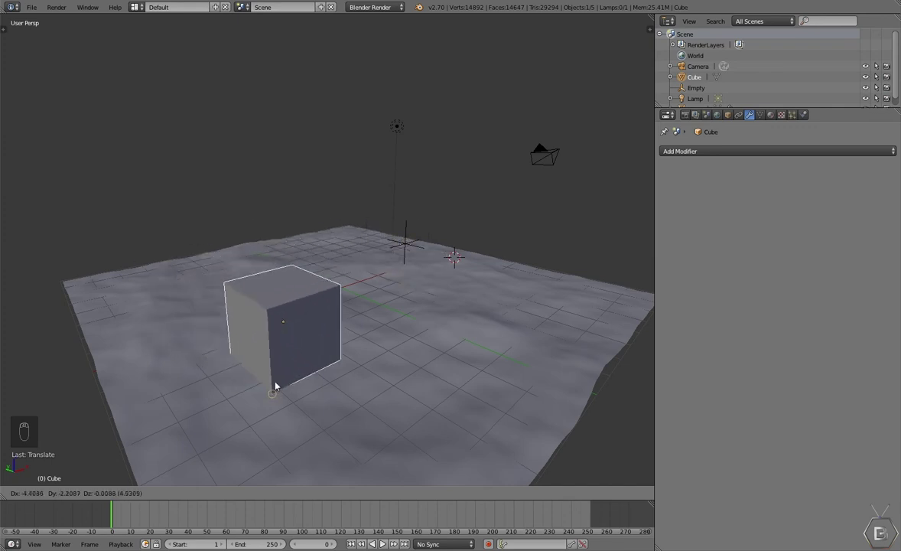
right_click(285, 386)
Step: Reselect the cube, try another snapped move and toggle proportional editing
key(a)
middle_drag(506, 354, 457, 341)
right_click(322, 271)
key(a)
scroll(344, 322, up, 2)
middle_drag(345, 323, 409, 332)
right_click(324, 264)
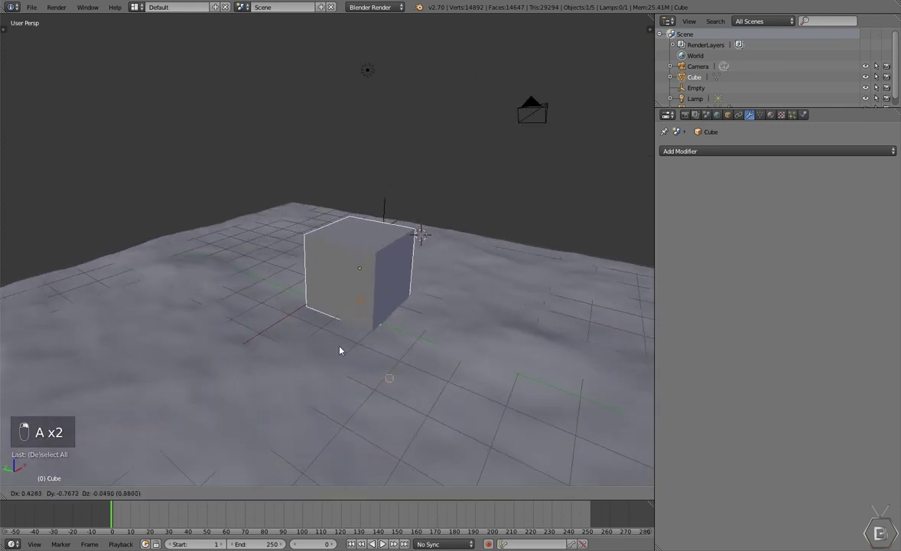
click(404, 492)
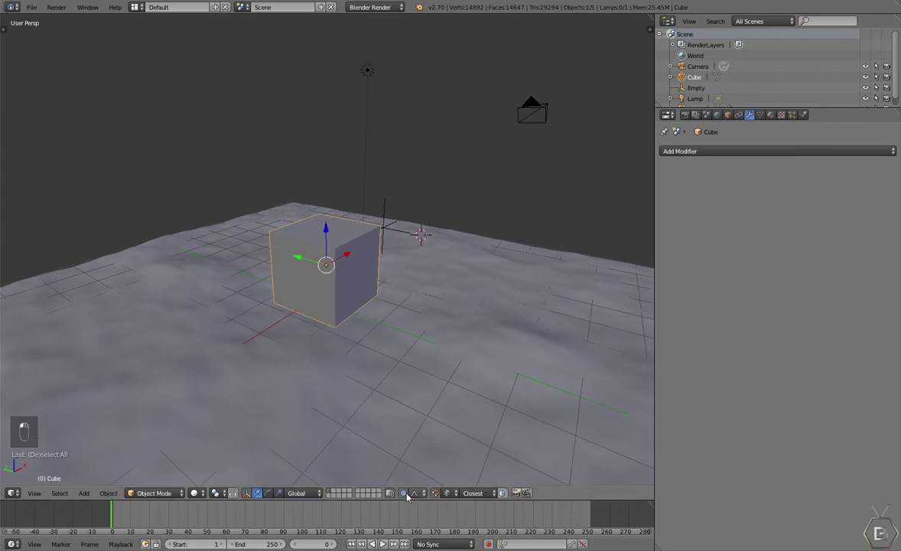
Step: In Edit Mode, select the cube's four upper vertices and lower them to flatten the cube into a low block
middle_drag(411, 440, 336, 363)
key(Tab)
key(a)
scroll(341, 359, up, 3)
shift+middle_drag(243, 234, 254, 236)
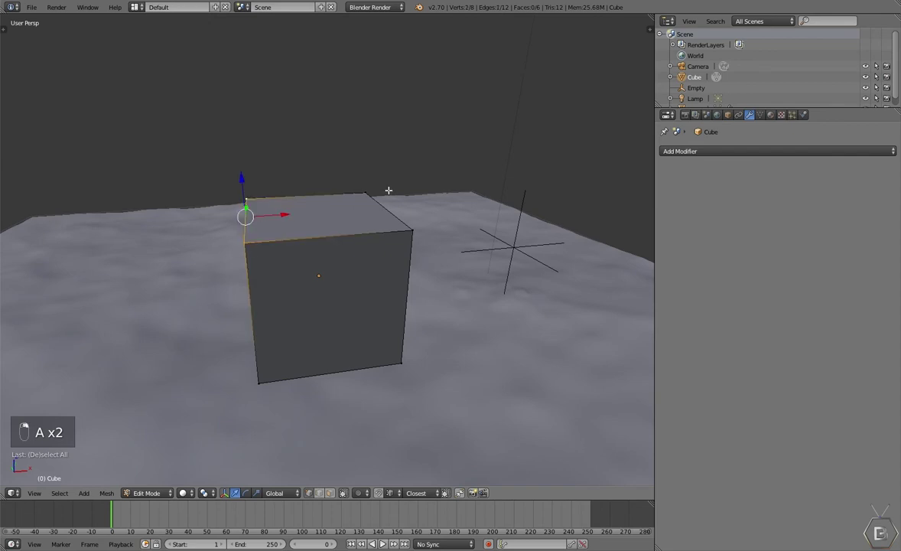
shift+right_click(406, 235)
key(g)
click(423, 328)
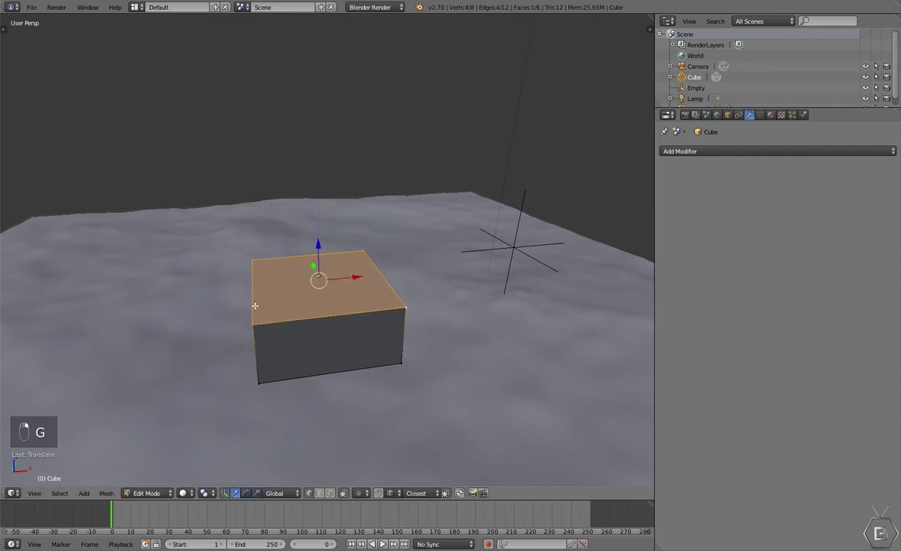
Step: Box-select all vertices of the flattened block
middle_drag(423, 328, 375, 290)
key(a)
scroll(374, 290, down, 2)
key(b)
drag(344, 256, 392, 332)
middle_drag(391, 329, 459, 316)
key(b)
drag(258, 248, 403, 329)
middle_drag(403, 326, 346, 337)
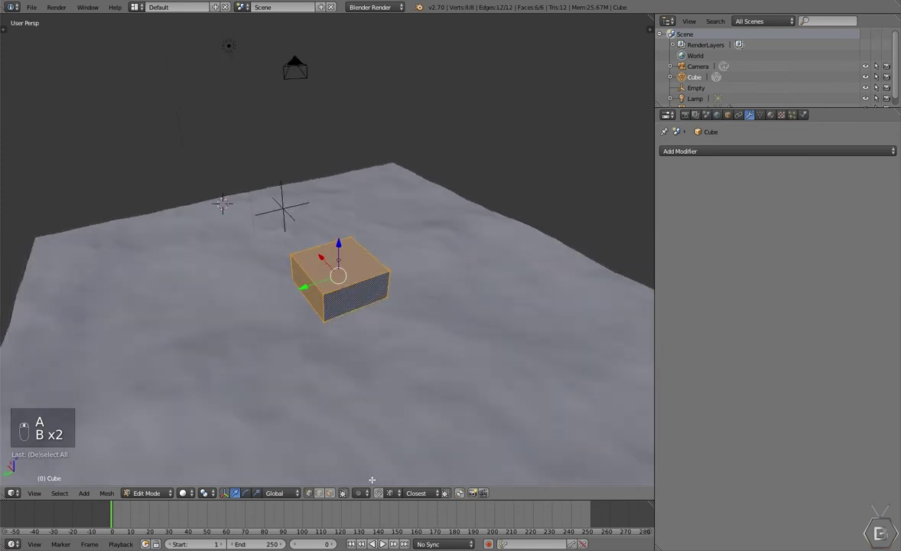
Step: Select the block's two opposite end faces along Y, extrude them in place and scale the extrusions outward
middle_drag(344, 478, 394, 411)
right_click(316, 298)
middle_drag(316, 298, 234, 261)
shift+right_click(344, 292)
middle_drag(345, 291, 393, 327)
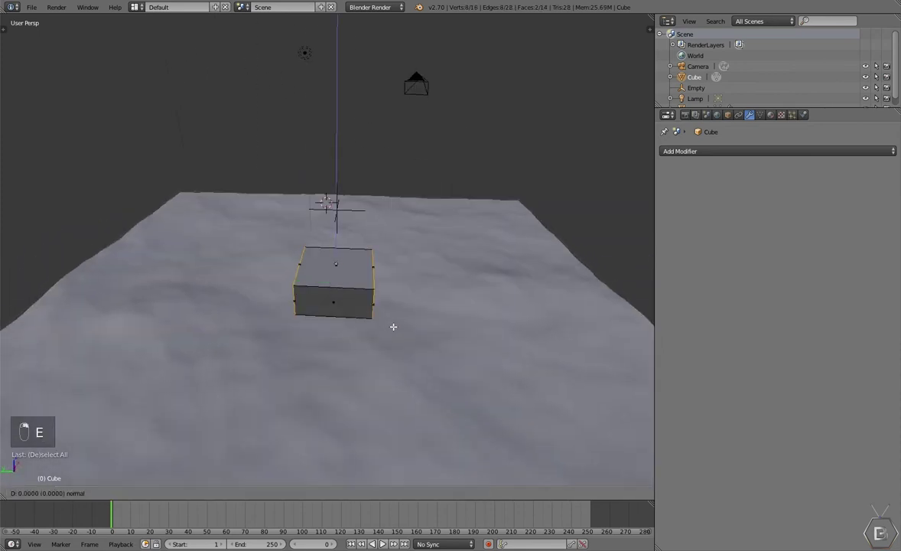
click(393, 327)
key(s)
key(x)
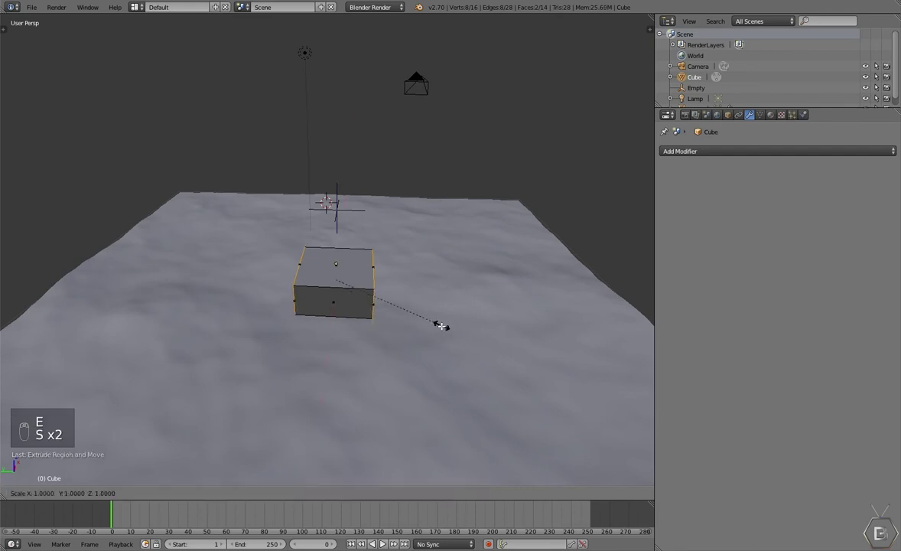
click(586, 327)
middle_drag(586, 328, 466, 312)
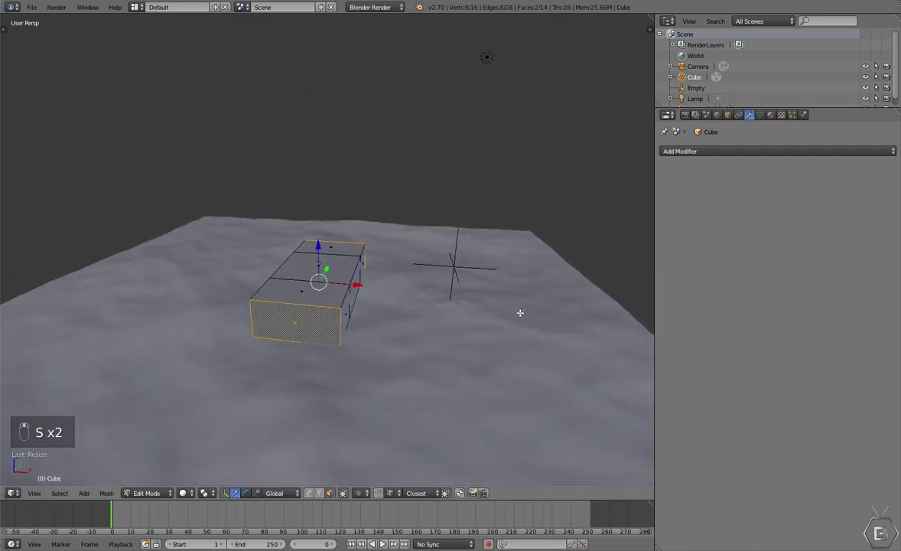
Step: Scale the two extruded end faces along Y and narrow them across the width to taper the hull
middle_drag(521, 314, 531, 316)
key(s)
key(y)
click(546, 317)
key(s)
click(417, 306)
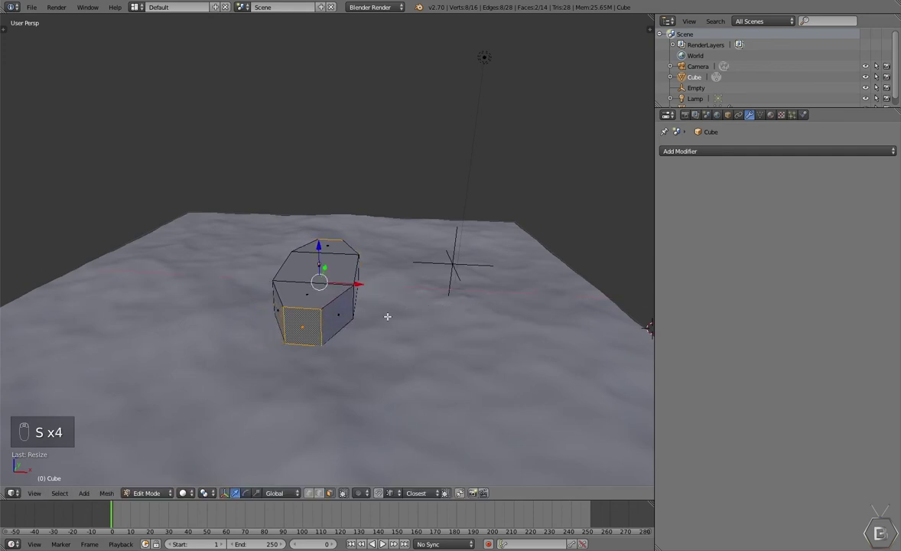
Step: Extrude both end faces again, stretch them along Y and narrow them along X to form the bow and stern
middle_drag(377, 317, 342, 336)
key(e)
click(347, 337)
key(s)
key(y)
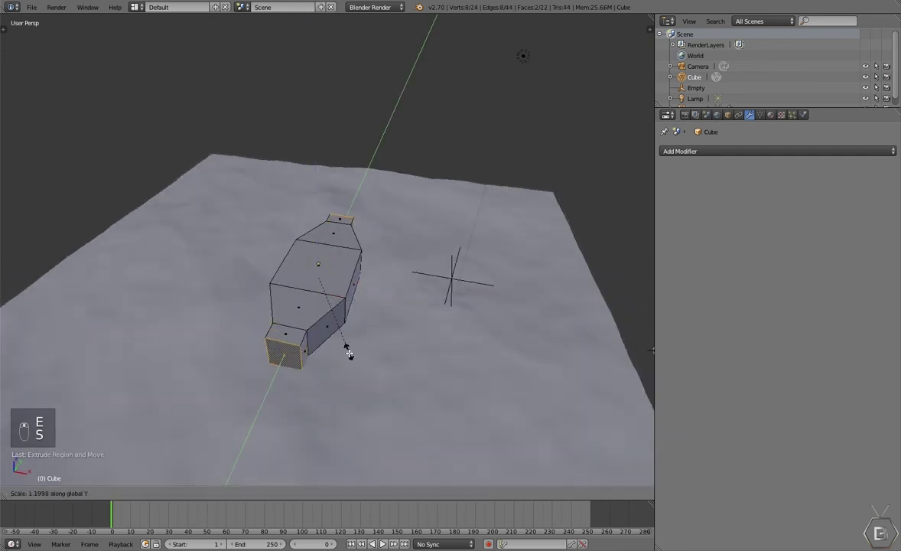
click(353, 359)
key(s)
key(x)
click(468, 350)
key(s)
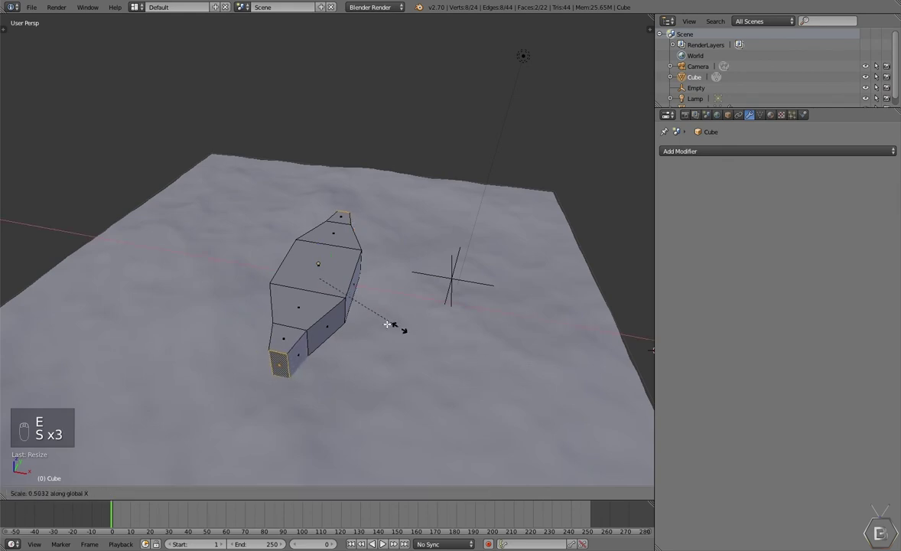
click(341, 301)
Step: Add a horizontal loop cut around the middle of the hull's sides
key(a)
middle_drag(352, 295, 366, 322)
key(ctrl+r)
click(382, 320)
click(381, 320)
Step: Select the bottom edges on both sides of the hull and scale them inward to narrow the underside
key(a)
alt+right_click(392, 352)
middle_drag(352, 354, 379, 344)
alt+shift+right_click(331, 364)
middle_drag(417, 369, 389, 363)
key(s)
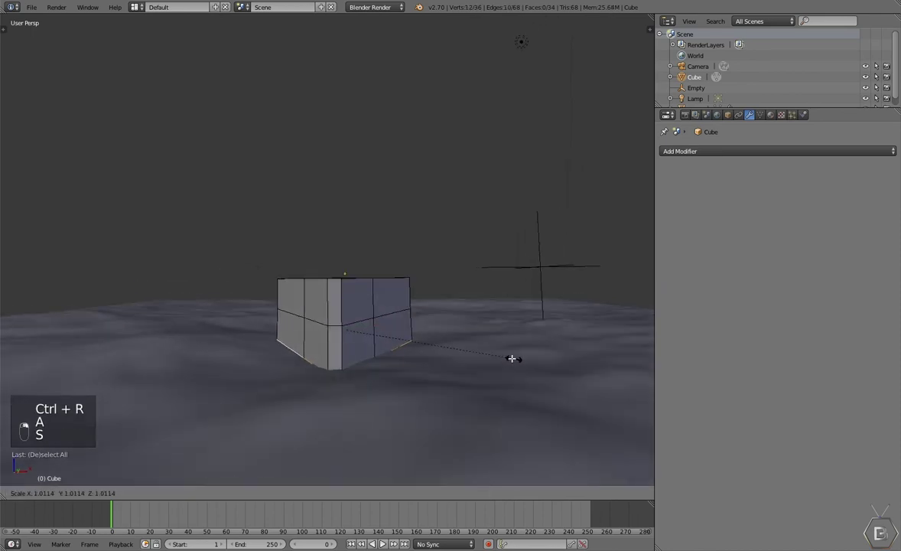
right_click(514, 355)
key(s)
middle_click(494, 360)
middle_drag(524, 355, 422, 363)
click(465, 359)
Step: Clear the mesh selection and select the five top faces of the hull
key(Tab)
key(a)
key(a)
key(Tab)
click(331, 494)
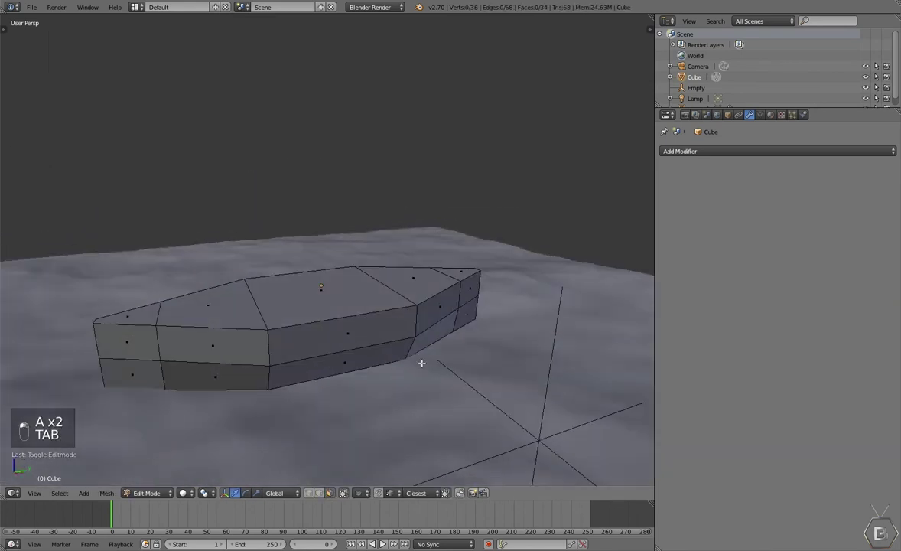
click(333, 313)
shift+click(212, 309)
shift+click(138, 313)
shift+click(436, 279)
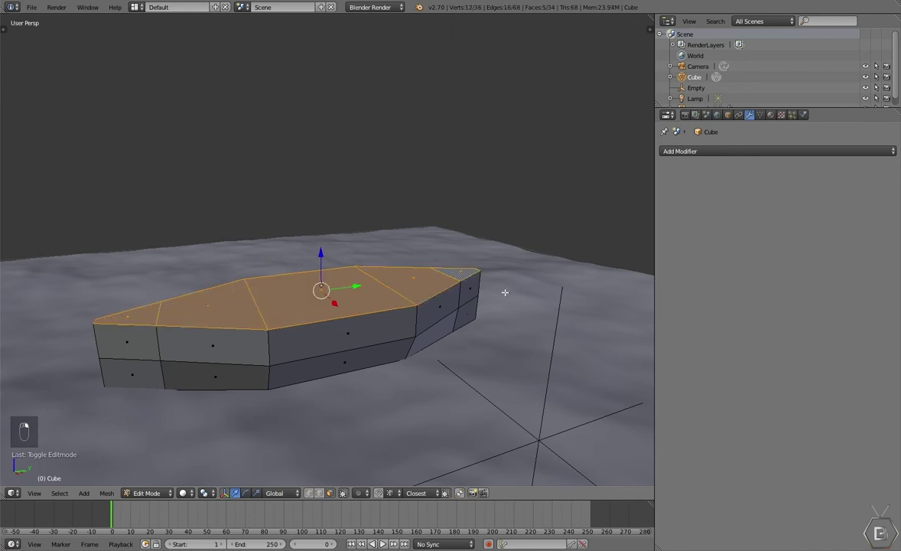
Step: Extrude the five top faces in place and scale them inward to form the boat's rim
key(e)
key(s)
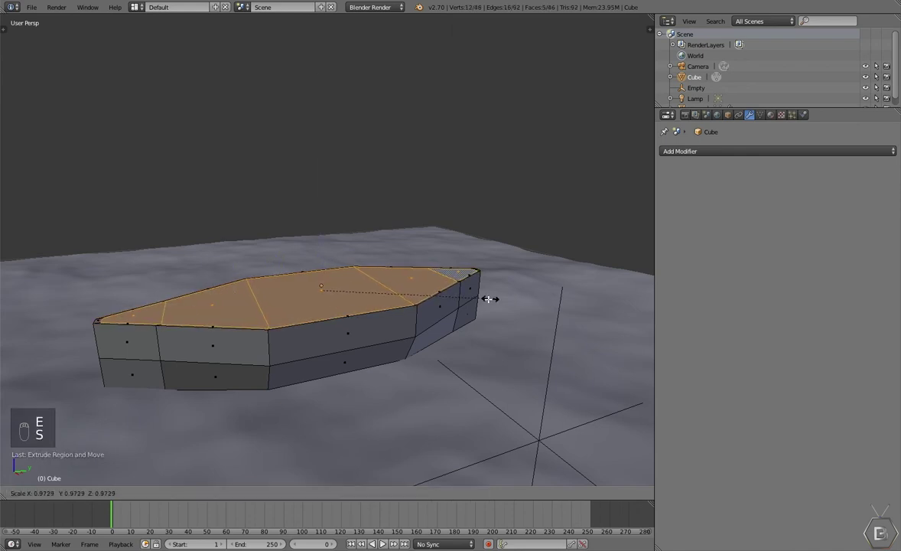
click(488, 298)
middle_drag(488, 298, 473, 336)
key(s)
click(437, 346)
Step: Extrude the inner faces down into the hull, then adjust their scale and height to form the boat's floor
key(e)
click(465, 350)
key(s)
click(430, 362)
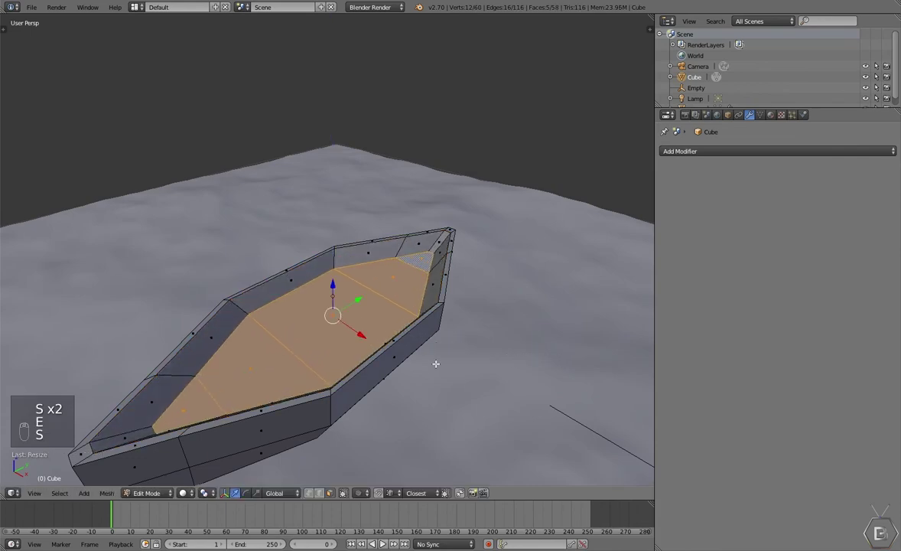
middle_drag(430, 361, 447, 381)
key(g)
click(476, 339)
key(s)
click(477, 343)
Step: Return to Object Mode and select the finished boat
key(Tab)
key(a)
key(a)
right_click(423, 363)
scroll(422, 364, down, 3)
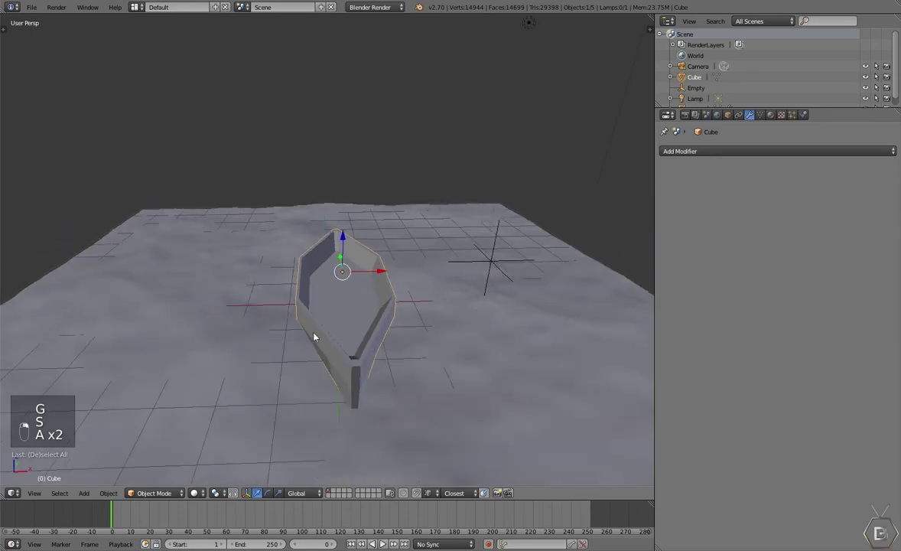
key(a)
middle_drag(306, 336, 461, 342)
key(a)
middle_drag(392, 294, 352, 325)
key(a)
Step: Add a loop cut across the middle of the boat, scale it outward along X, and return to Object Mode
key(Tab)
key(a)
scroll(300, 257, up, 3)
key(ctrl+r)
click(382, 298)
click(392, 300)
middle_drag(392, 300, 419, 348)
key(s)
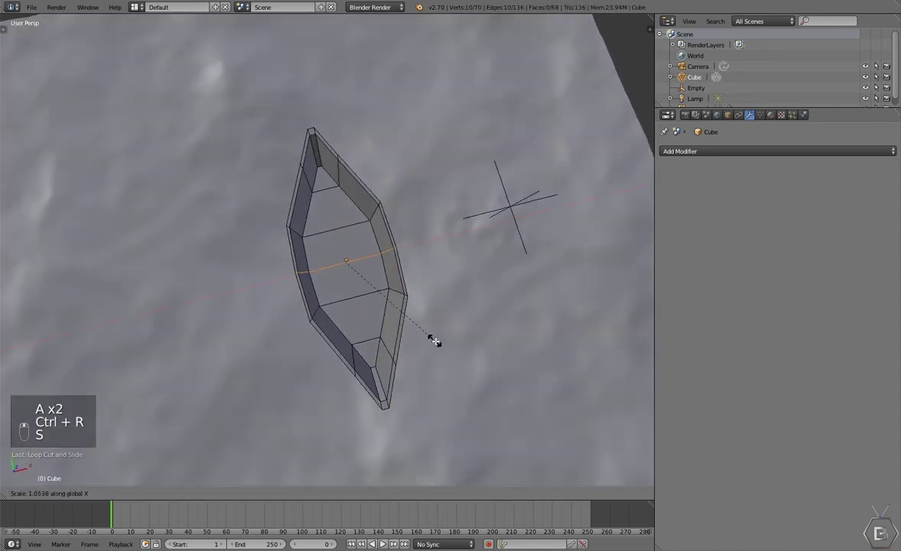
click(440, 339)
key(Tab)
key(a)
key(a)
Step: Select the two cross loops on either side of the boat's middle loop and scale them closer together along Y
middle_drag(486, 377, 426, 316)
key(Tab)
scroll(388, 292, up, 3)
alt+shift+right_click(309, 304)
key(s)
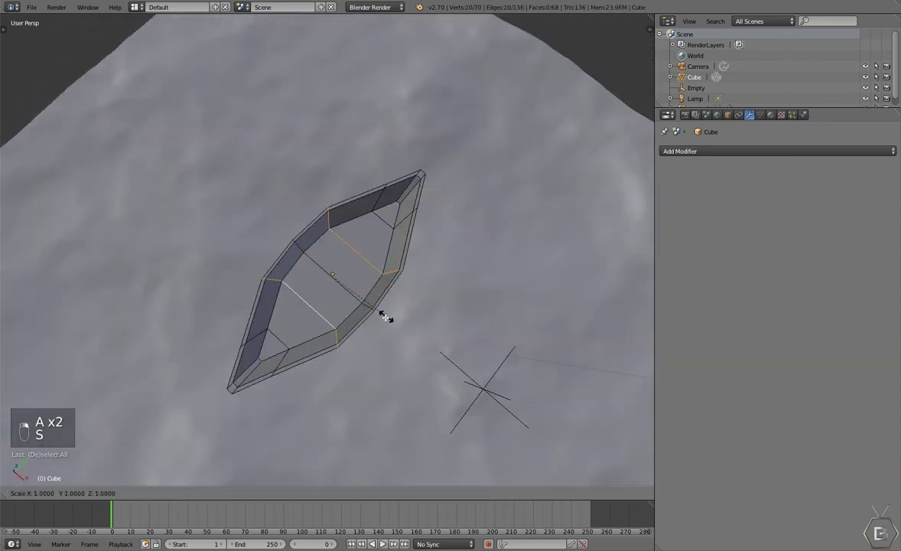
key(y)
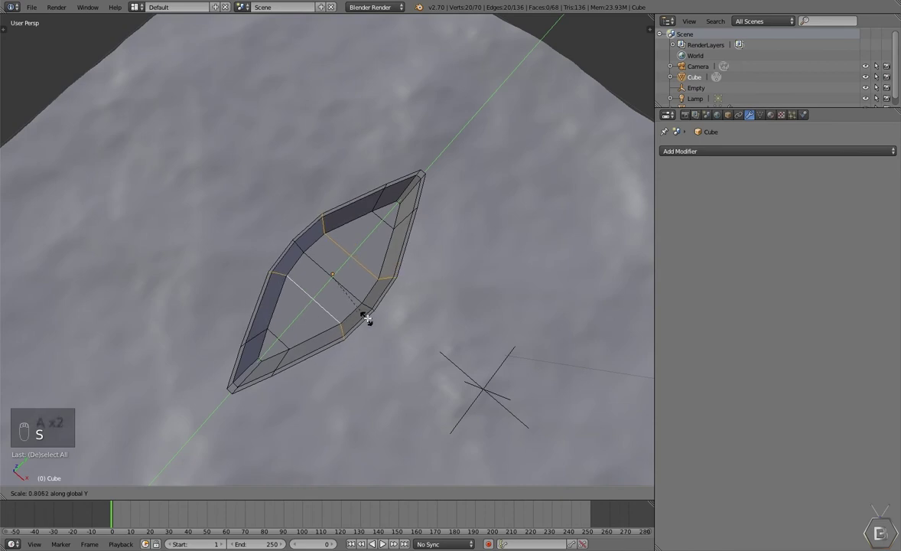
click(375, 309)
key(Tab)
scroll(367, 336, down, 5)
middle_drag(360, 361, 429, 310)
key(Tab)
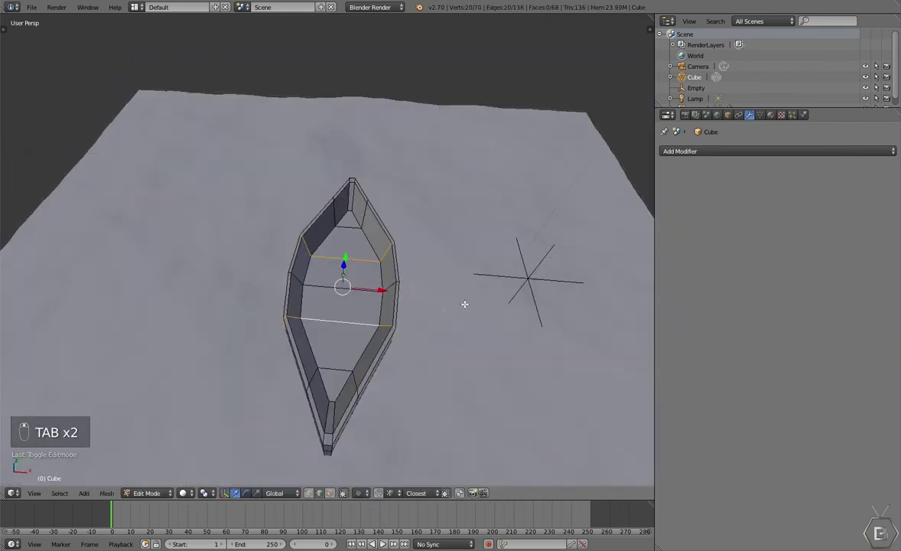
key(Tab)
key(s)
right_click(447, 307)
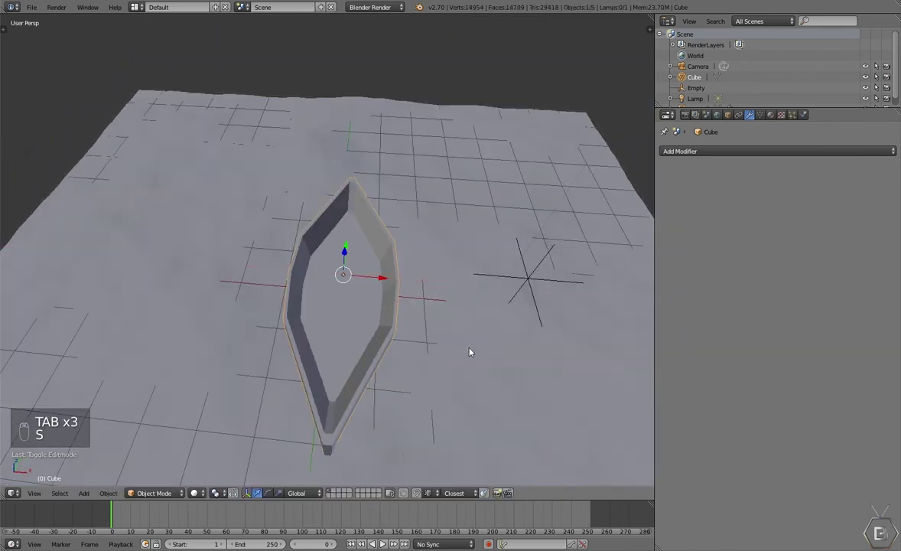
Step: With the boat selected, add the ocean plane as the active object and edit its mesh in vertex select mode
key(a)
middle_drag(450, 345, 359, 274)
key(a)
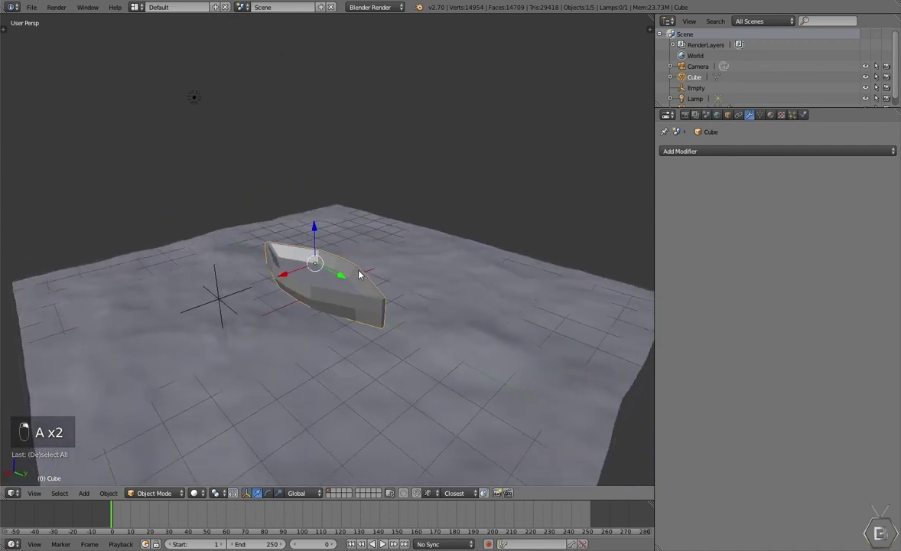
shift+right_click(423, 268)
middle_drag(477, 283, 433, 290)
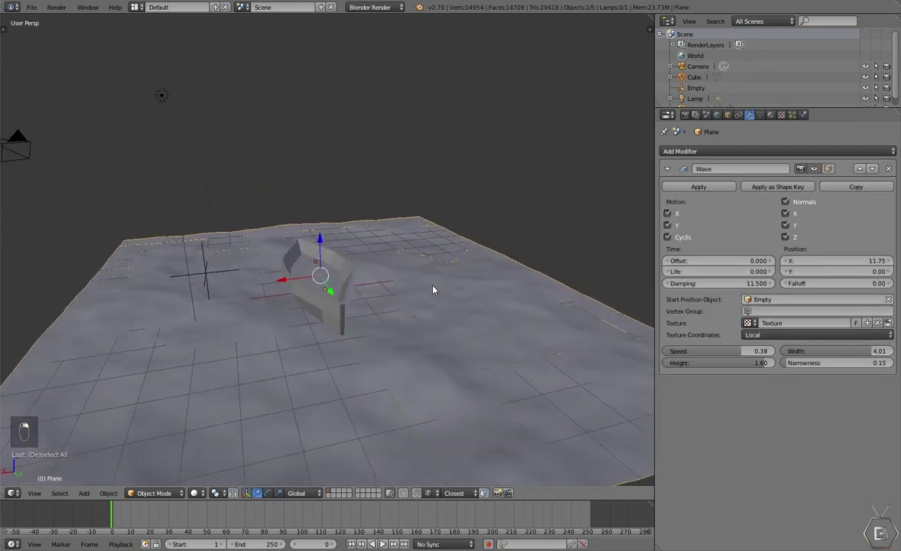
key(Tab)
middle_drag(513, 298, 328, 485)
click(312, 494)
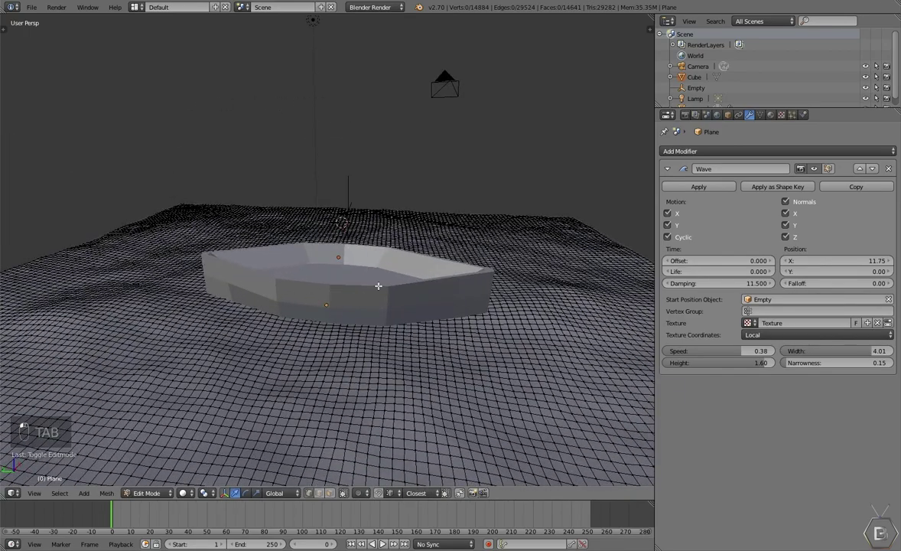
Step: Switch to Wireframe shading, select three plane vertices around the boat, and make them the boat's vertex parent
middle_drag(387, 292, 311, 319)
mouse_move(303, 277)
middle_down()
mouse_move(226, 436)
mouse_move(273, 418)
mouse_move(273, 370)
middle_up()
click(184, 494)
click(187, 436)
middle_drag(218, 338, 239, 277)
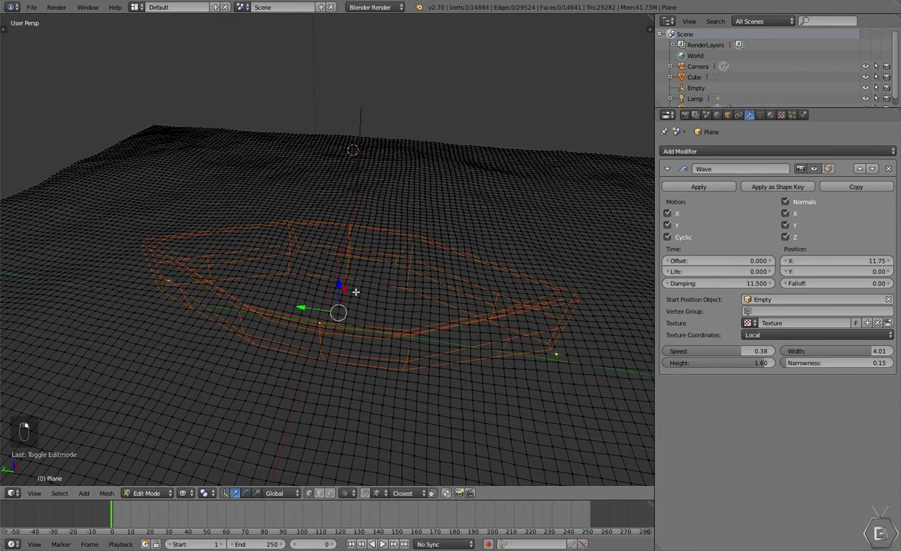
middle_drag(418, 317, 323, 300)
key(ctrl+p)
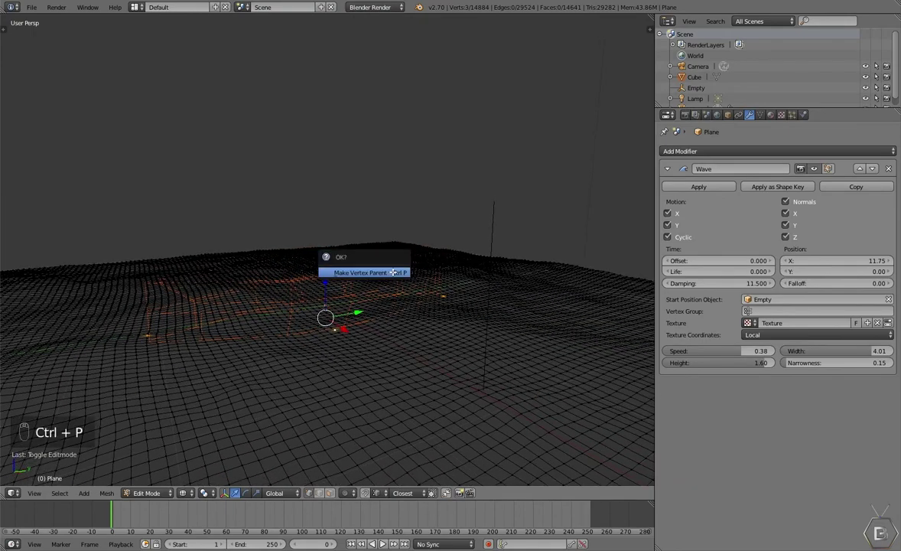
click(393, 273)
Step: Return to Object Mode and switch the viewport back to Solid shading
key(Tab)
click(203, 494)
click(209, 458)
Step: Play the animation and examine how the boat moves with the waves, including through the camera
key(alt+a)
mouse_move(229, 401)
middle_down()
mouse_move(396, 355)
mouse_move(400, 367)
mouse_move(428, 365)
mouse_move(338, 365)
mouse_move(415, 371)
mouse_move(382, 352)
mouse_move(403, 342)
mouse_move(382, 344)
mouse_move(537, 345)
middle_up()
key(a)
key(KP_0)
scroll(322, 302, up, 3)
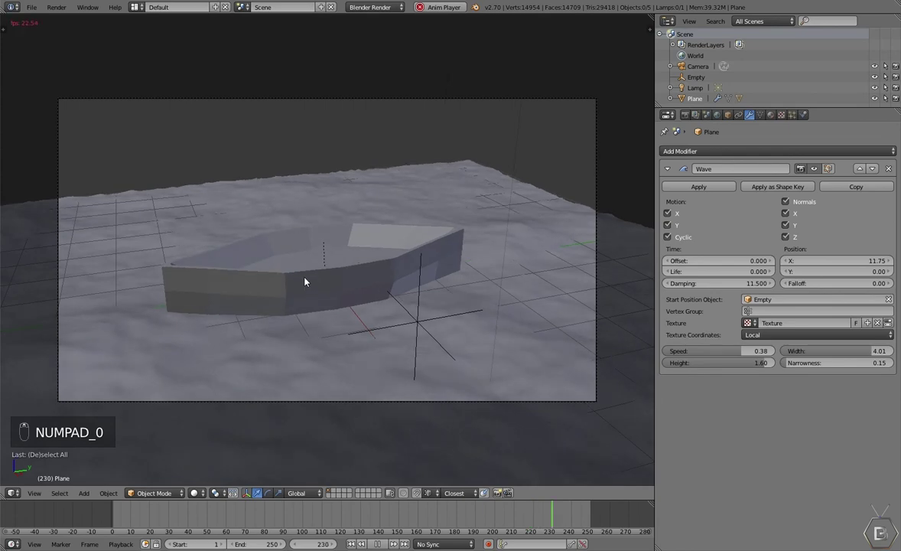
key(a)
key(a)
key(a)
key(a)
middle_drag(292, 288, 341, 349)
key(Escape)
Step: Restart playback and move the Empty beside the boat, to about X 0.68, Y 1.67, Z 0.38
key(alt+a)
right_click(243, 274)
key(g)
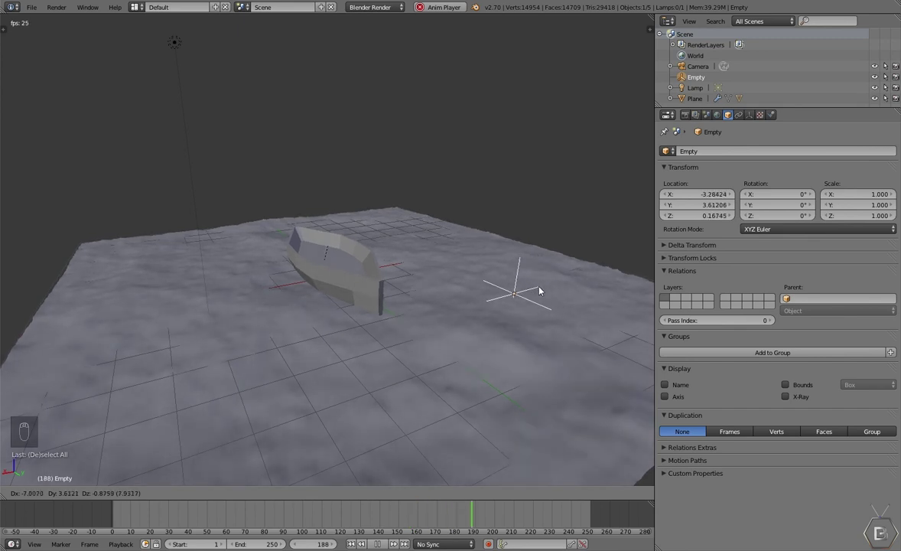
click(383, 310)
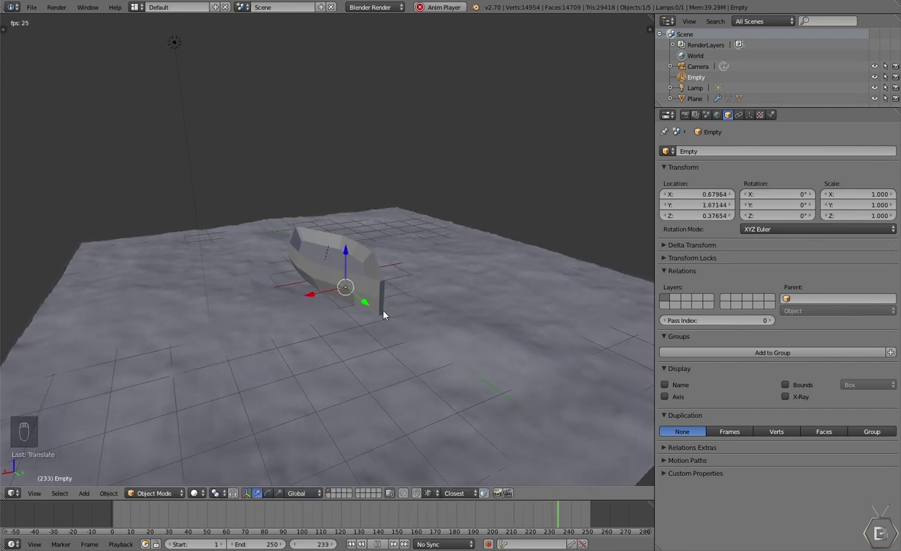
Step: Clear the selection and examine the boat's motion on the waves near the relocated Empty
key(a)
middle_drag(359, 280, 419, 283)
scroll(352, 280, up, 4)
key(a)
key(a)
scroll(347, 310, down, 5)
scroll(322, 300, up, 1)
scroll(321, 300, up, 2)
right_click(360, 278)
key(g)
key(z)
right_click(346, 226)
Step: Deselect all objects and stop the animation playback
key(a)
scroll(337, 280, down, 4)
scroll(418, 284, up, 2)
key(Escape)
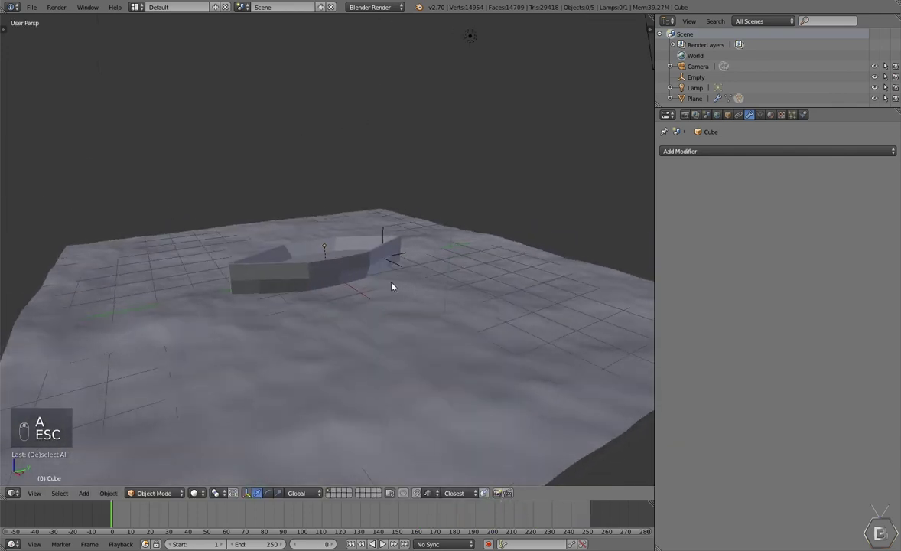